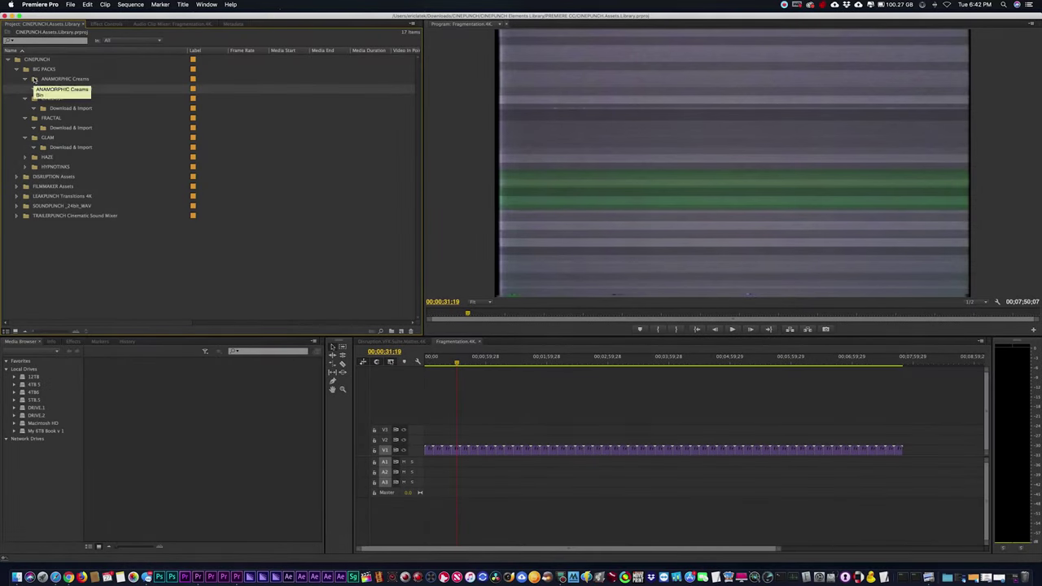
- Import the ANAMORPHIC Creams 4K folder from the CINEPUNCH downloads into the ANAMORPHIC Creams Download & Import bin and expand the imported bin
{"action": "left_click", "coordinate": [72, 5]}
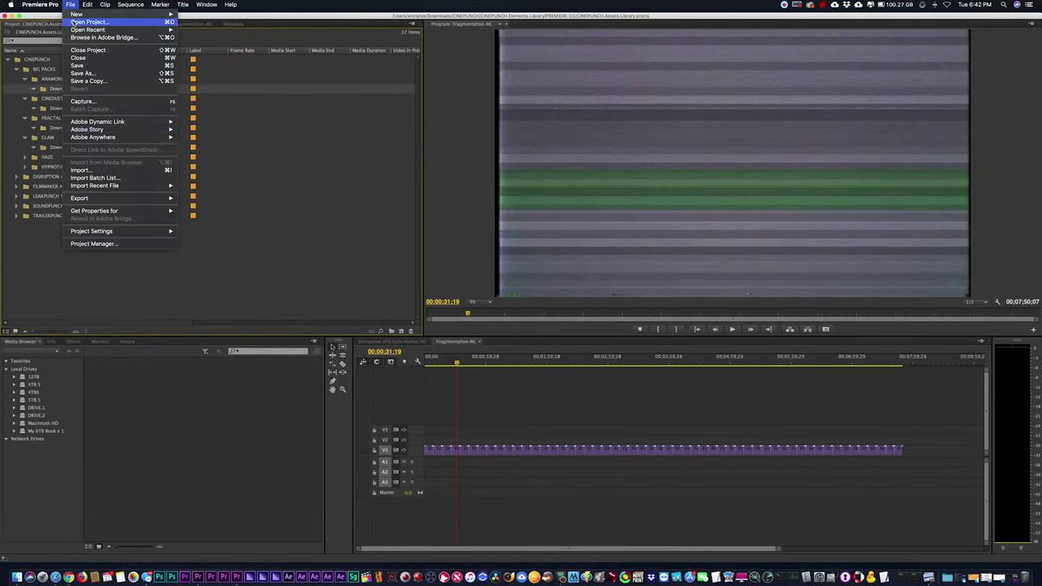
{"action": "left_click", "coordinate": [96, 170]}
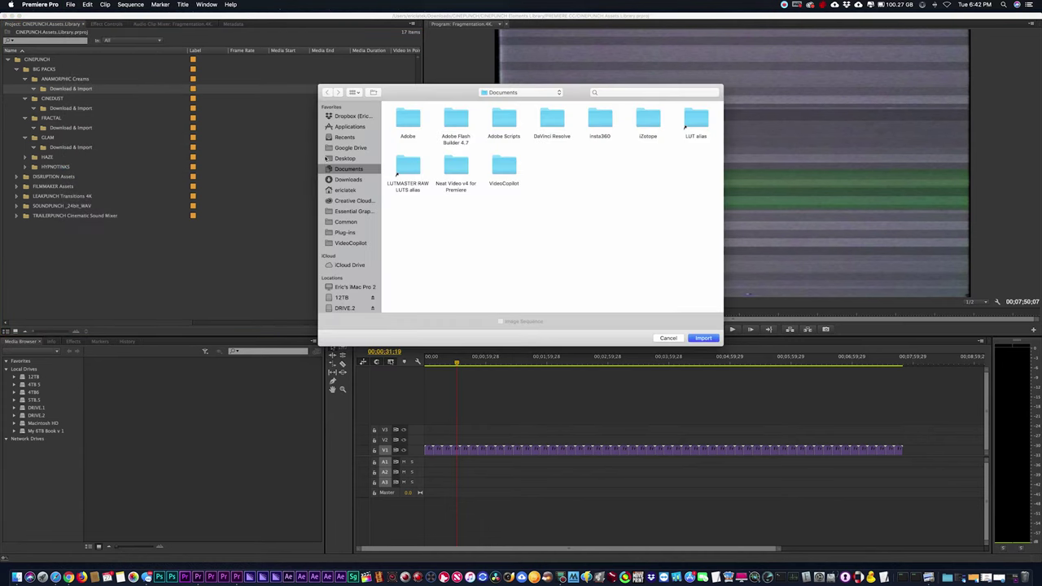
{"action": "left_click", "coordinate": [348, 179]}
{"action": "double_click", "coordinate": [407, 121]}
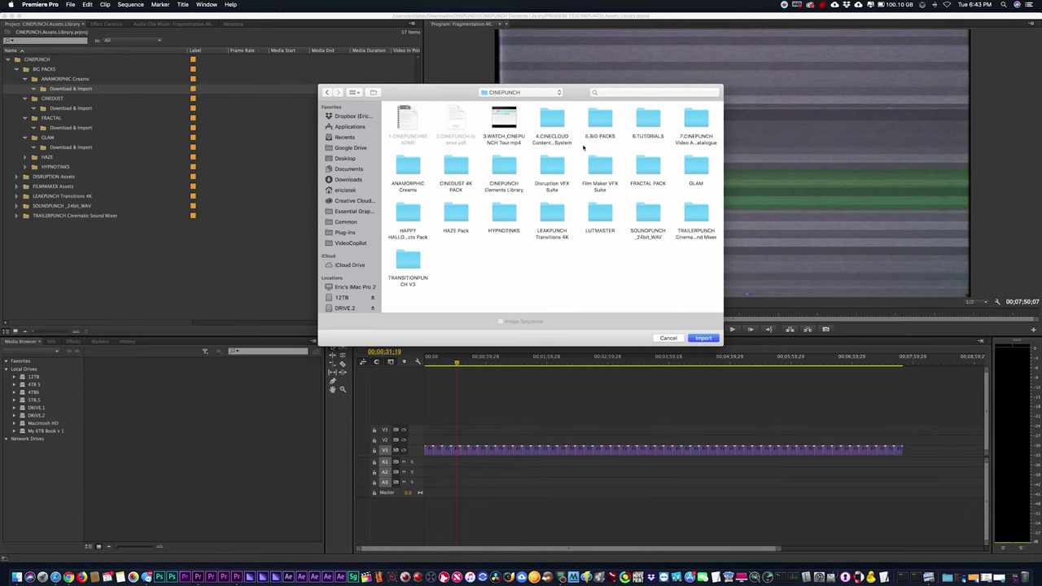
{"action": "double_click", "coordinate": [402, 167]}
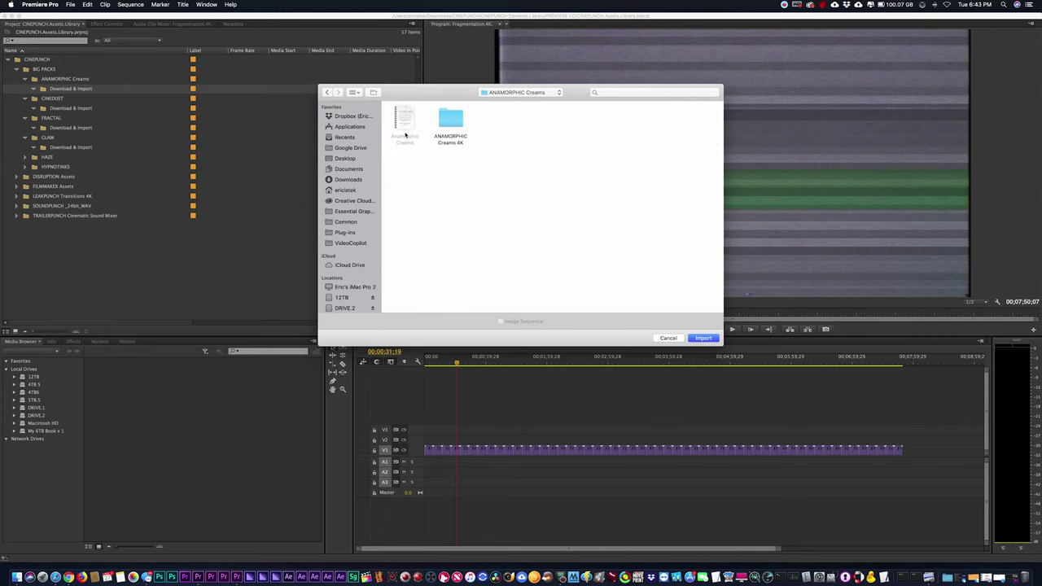
{"action": "left_click", "coordinate": [452, 123]}
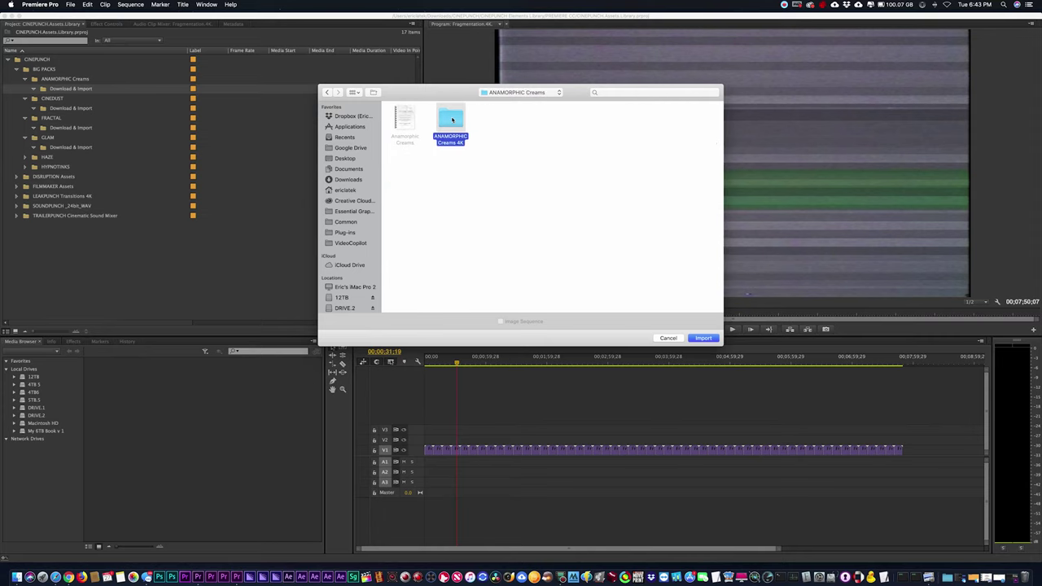
{"action": "left_click", "coordinate": [703, 337]}
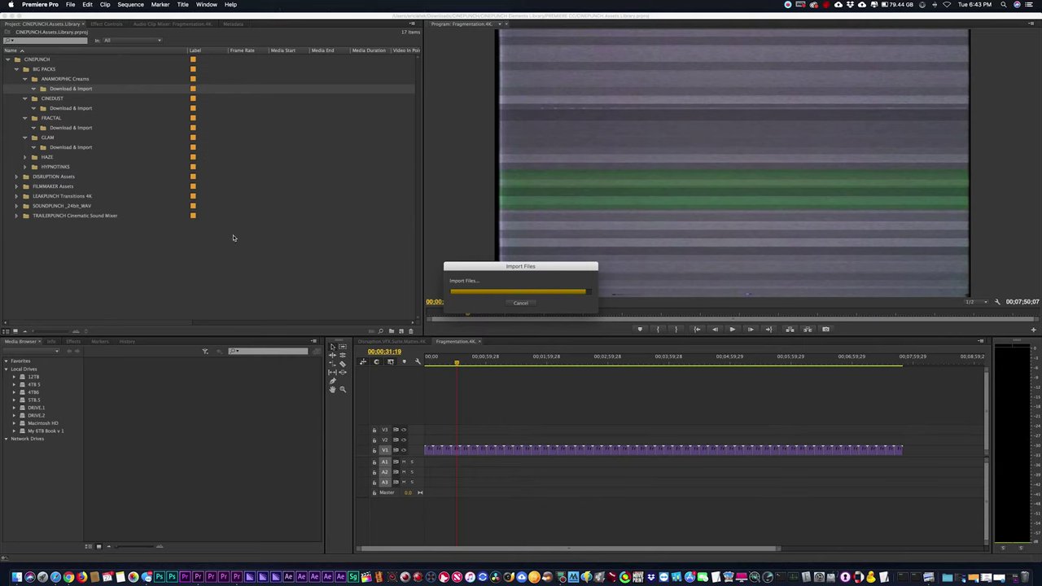
{"action": "left_click", "coordinate": [44, 99]}
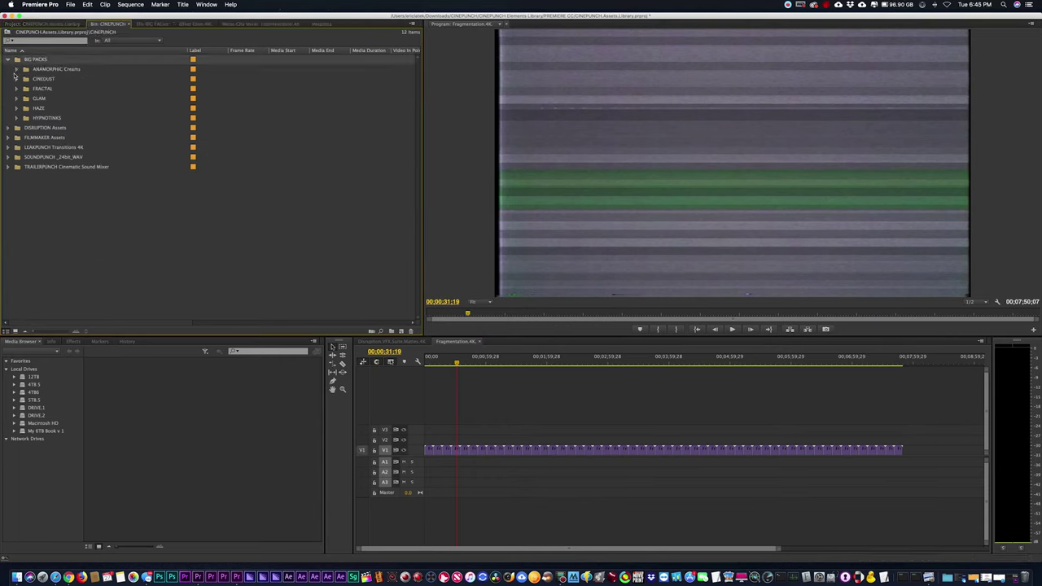
- Import the CINEDUST 4K H264 folder from CINEDUST 4K PACK into the CINEDUST Download & Import bin
{"action": "left_click", "coordinate": [17, 80]}
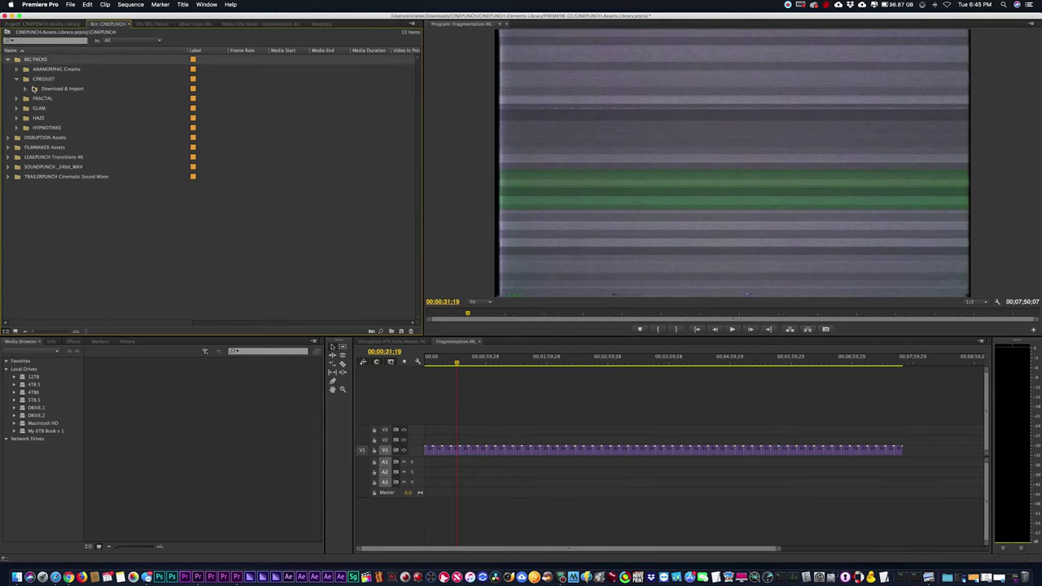
{"action": "left_click", "coordinate": [42, 89]}
{"action": "left_click", "coordinate": [71, 5]}
{"action": "left_click", "coordinate": [84, 171]}
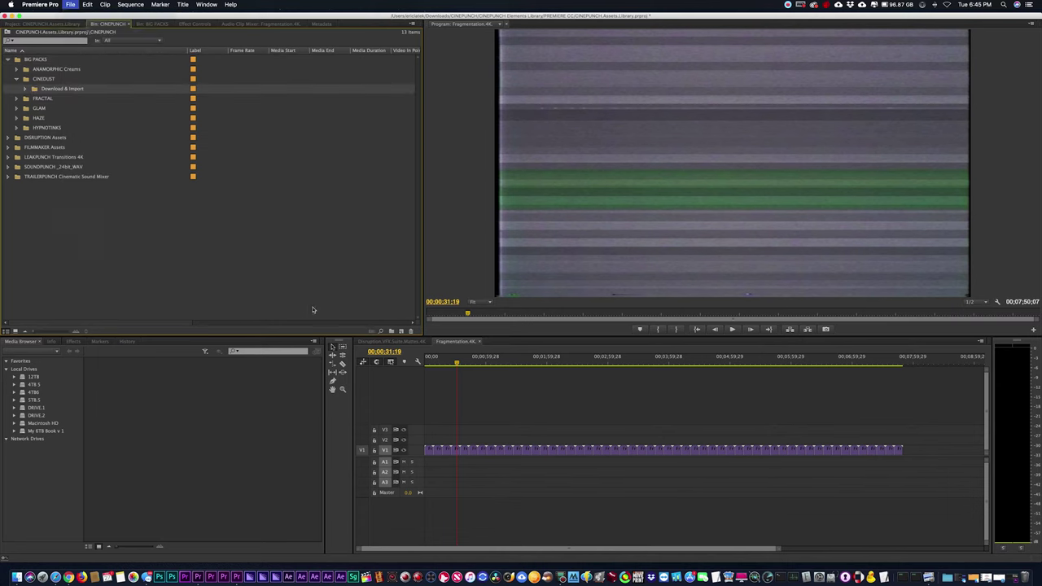
{"action": "left_click", "coordinate": [451, 122]}
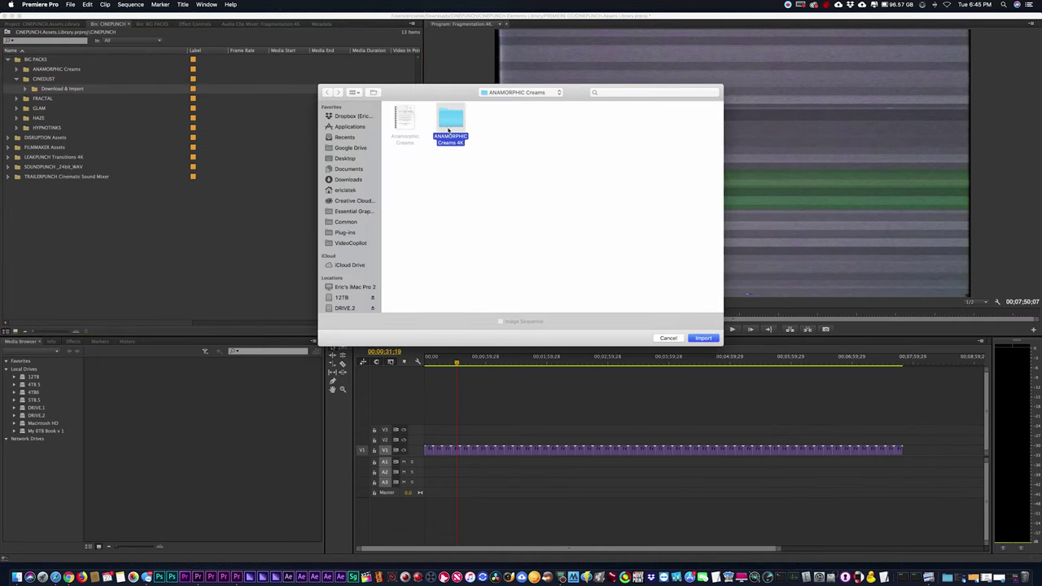
{"action": "left_click", "coordinate": [511, 93]}
{"action": "left_click", "coordinate": [508, 101]}
{"action": "double_click", "coordinate": [463, 167]}
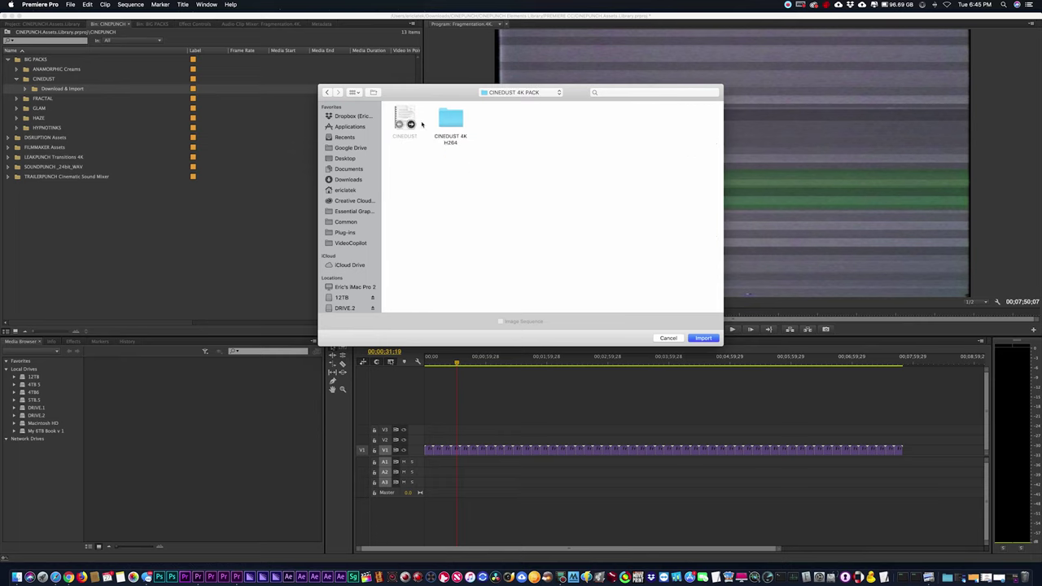
{"action": "left_click", "coordinate": [443, 121]}
{"action": "left_click", "coordinate": [703, 337]}
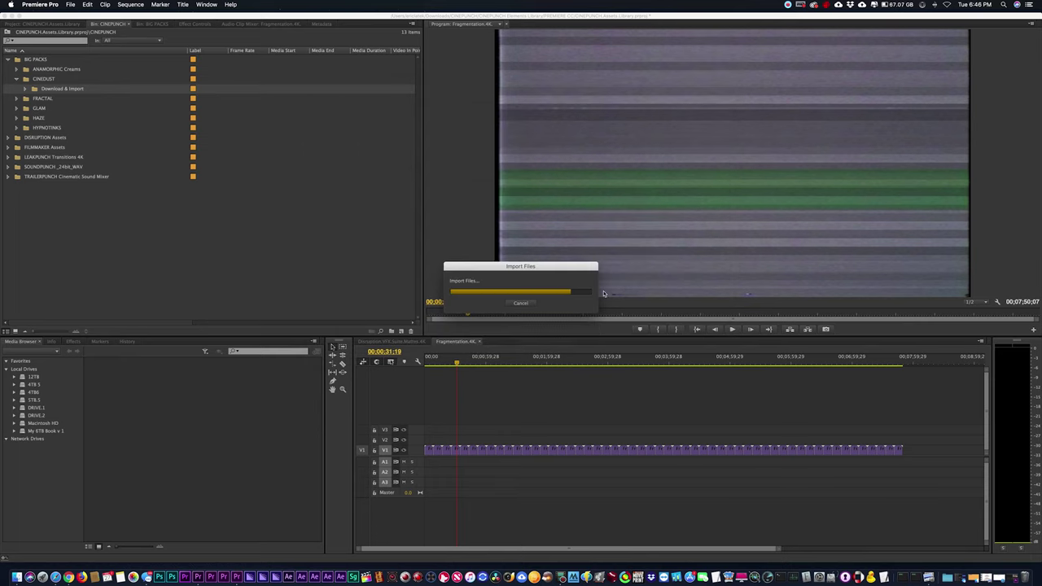
- Expand the CINEDUST 4K H264 and Bokeh Winds Lite bins and preview the clip Bokeh_Winds_Lite_2.mp4
{"action": "left_click", "coordinate": [34, 99]}
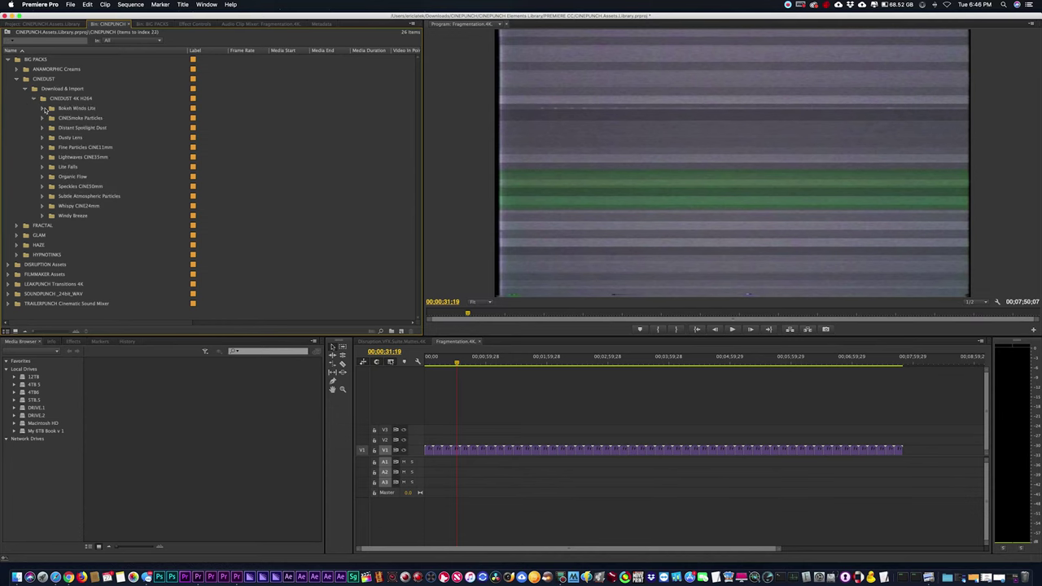
{"action": "left_click", "coordinate": [43, 109]}
{"action": "double_click", "coordinate": [59, 138]}
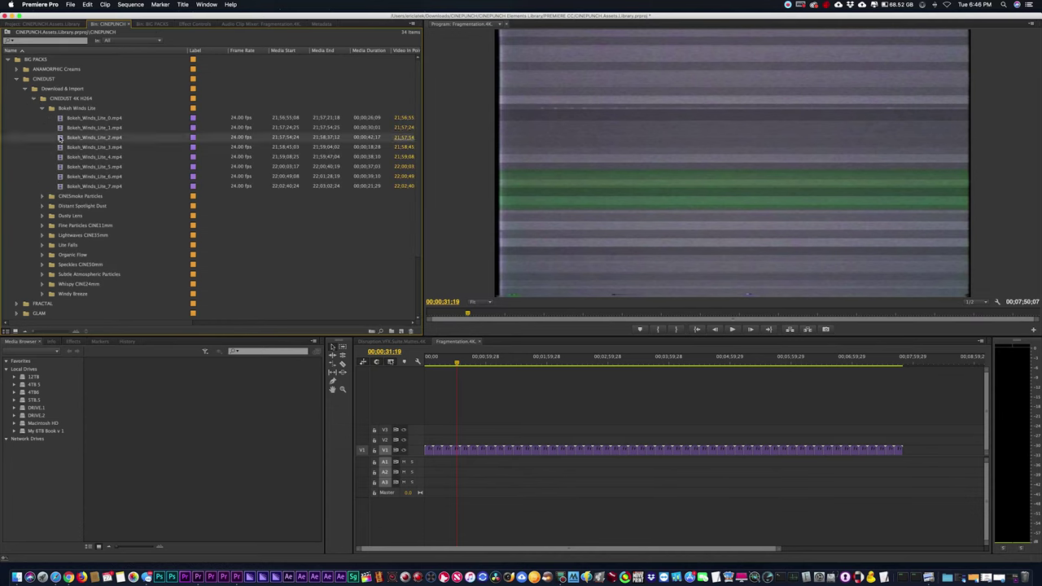
{"action": "key", "text": "space"}
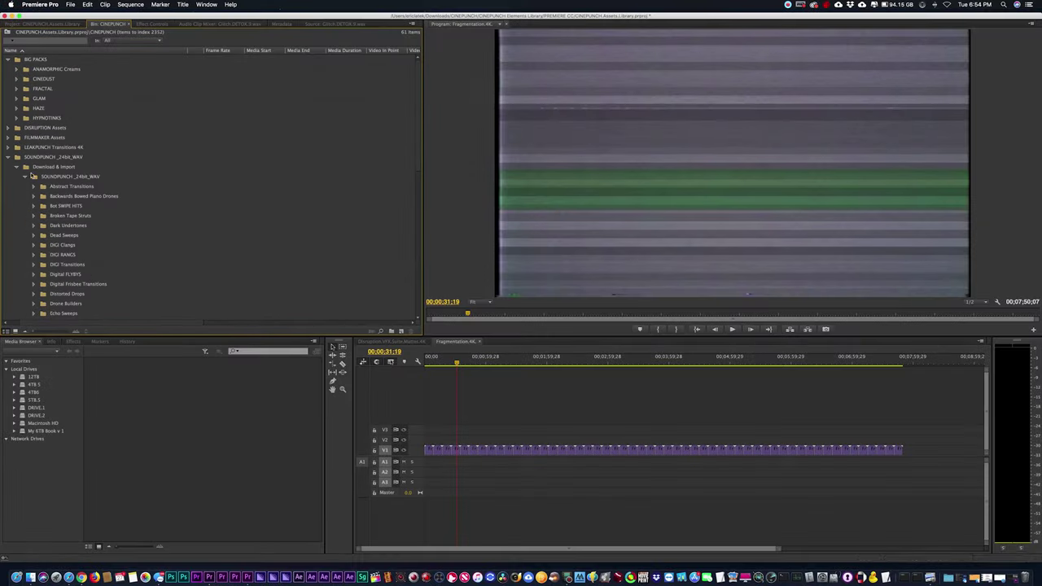
- Collapse the SOUNDPUNCH _24bit_WAV and BIG PACKS bins and save the asset library project
{"action": "left_click", "coordinate": [26, 177]}
{"action": "left_click", "coordinate": [16, 167]}
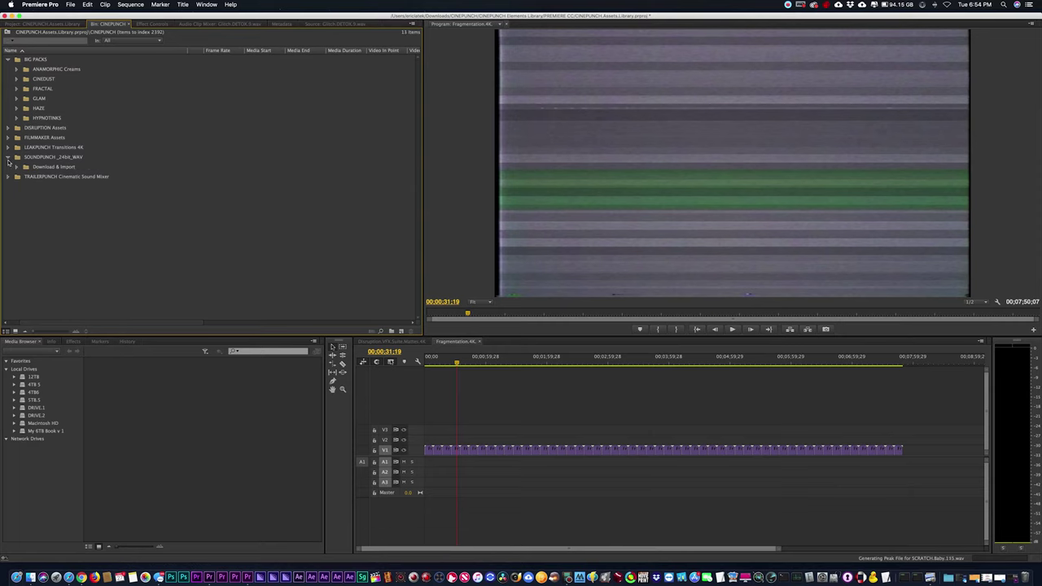
{"action": "left_click", "coordinate": [7, 158]}
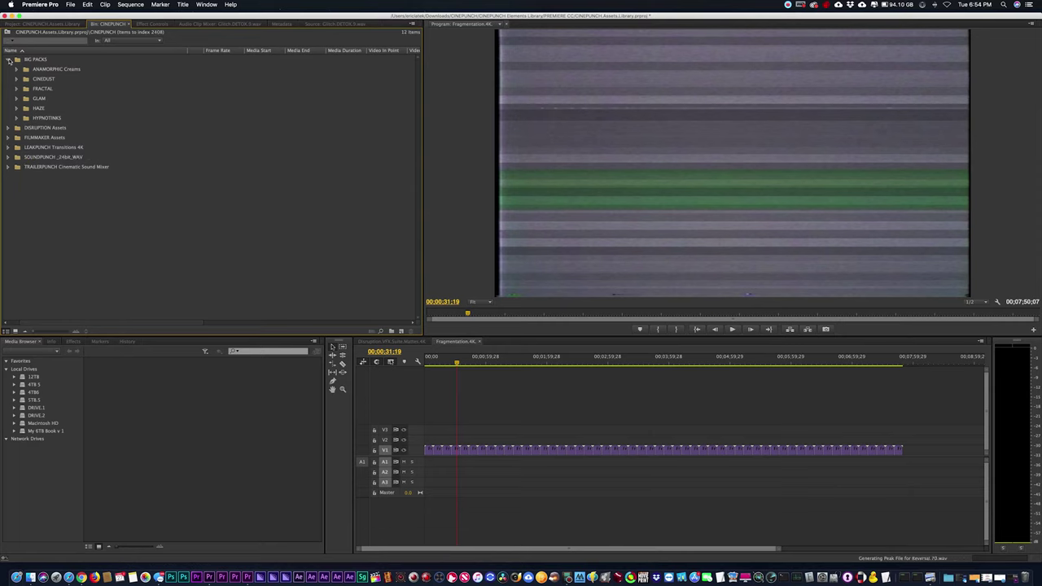
{"action": "left_click", "coordinate": [8, 60]}
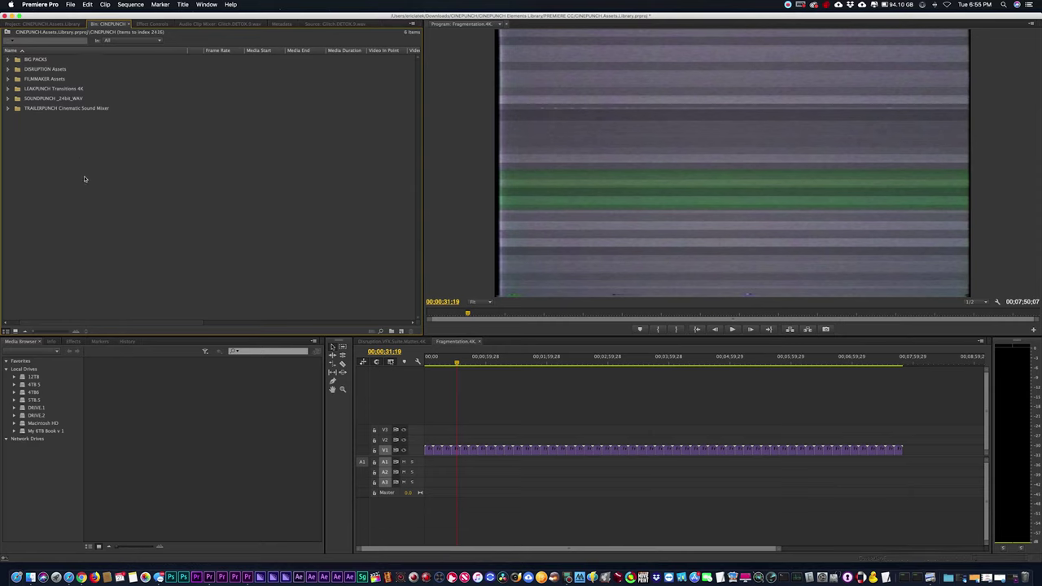
{"action": "key", "text": "super+s"}
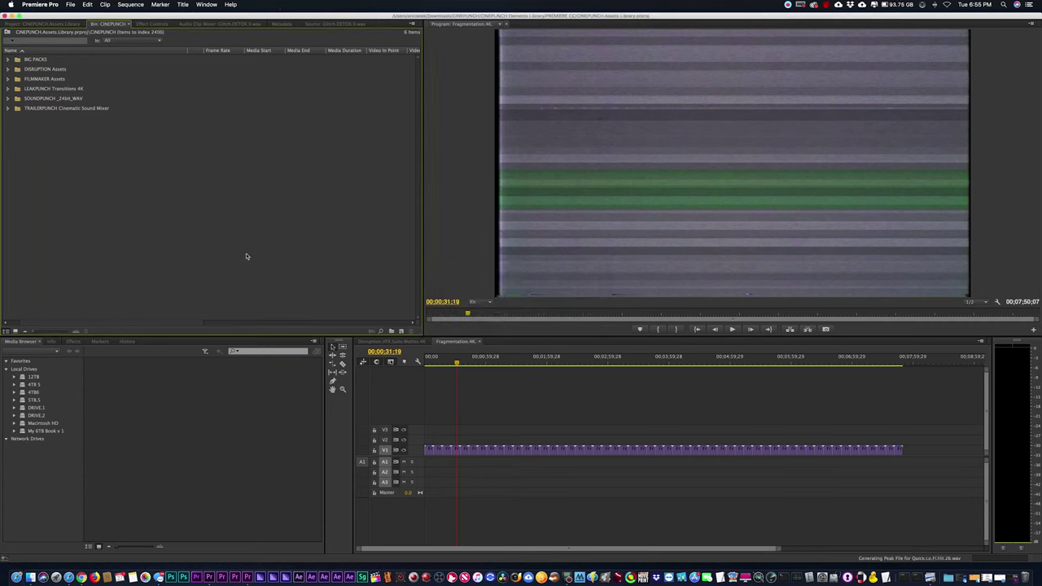
- Switch to Adobe Premiere Pro CC 2019 and import the entire CINEPUNCH.Assets.Library.prproj project into the SPEEDFX 2019 Testing project
{"action": "left_click", "coordinate": [247, 572]}
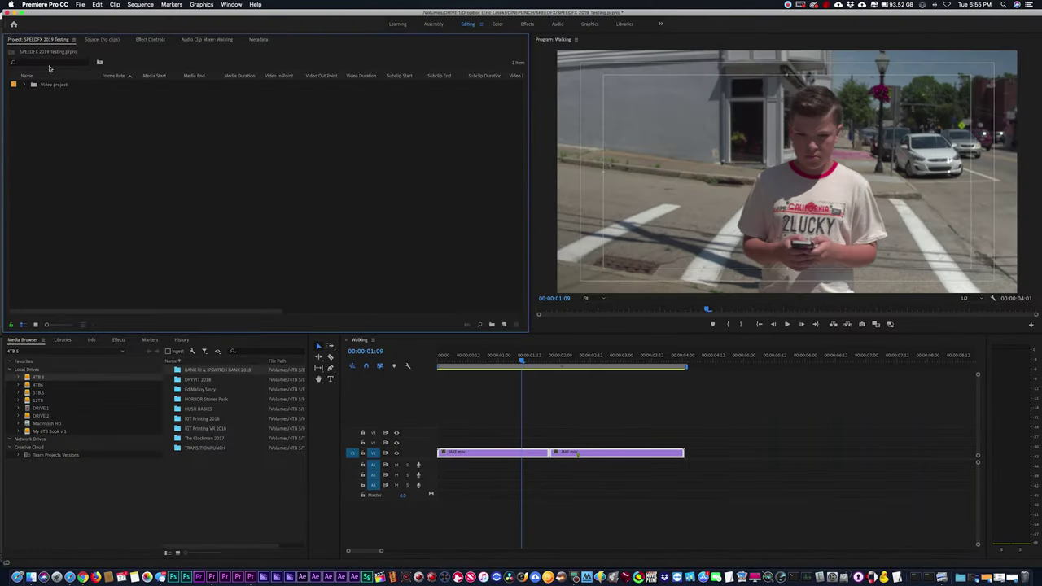
{"action": "left_click", "coordinate": [80, 5]}
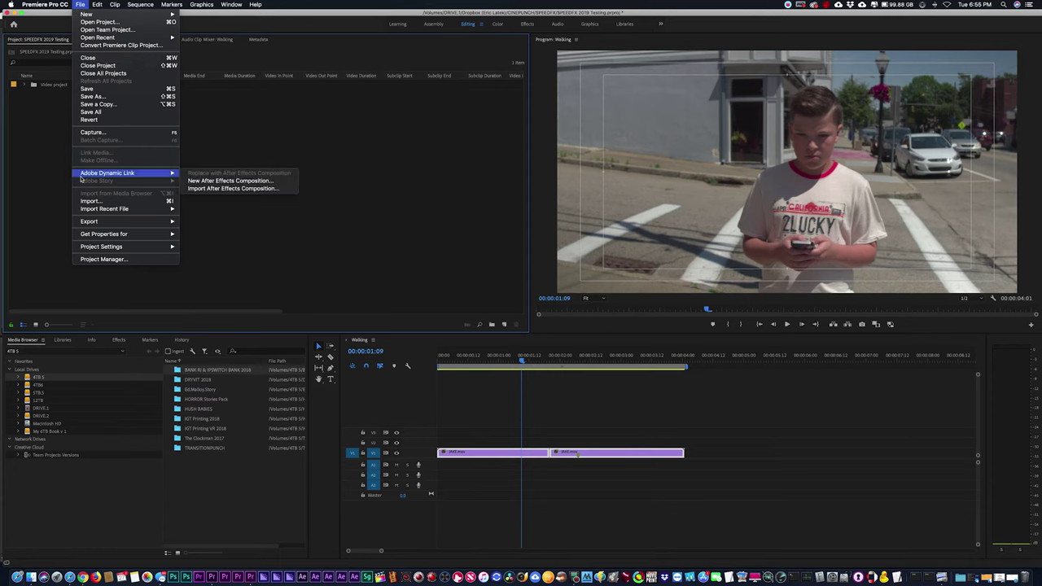
{"action": "left_click", "coordinate": [114, 201]}
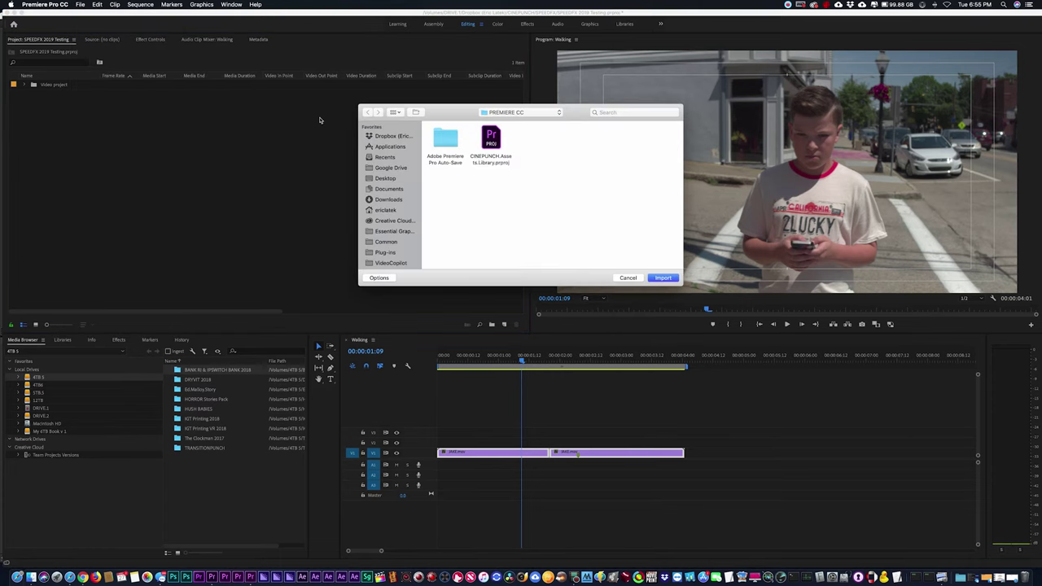
{"action": "left_click", "coordinate": [494, 137]}
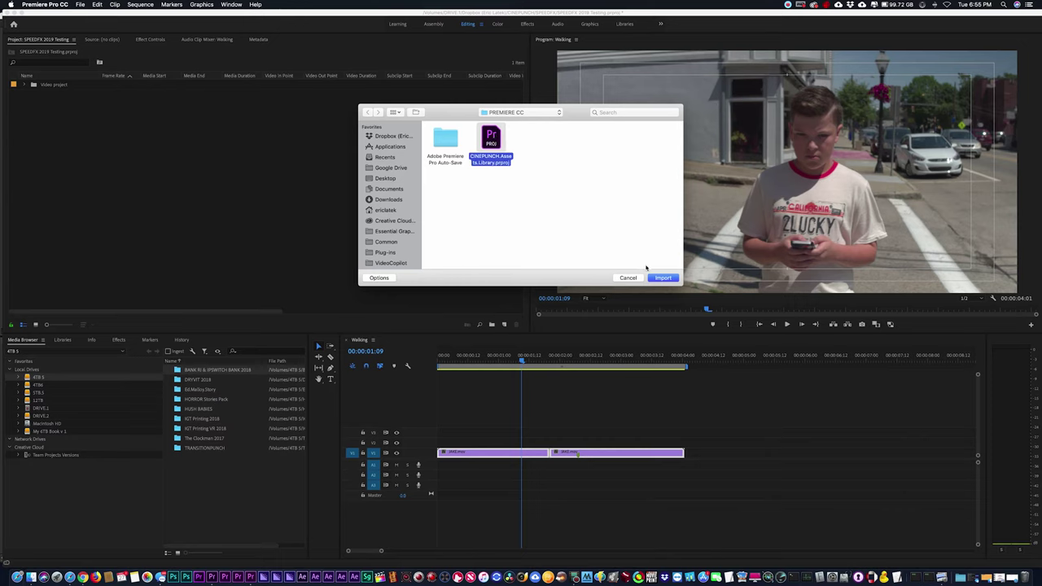
{"action": "left_click", "coordinate": [661, 277]}
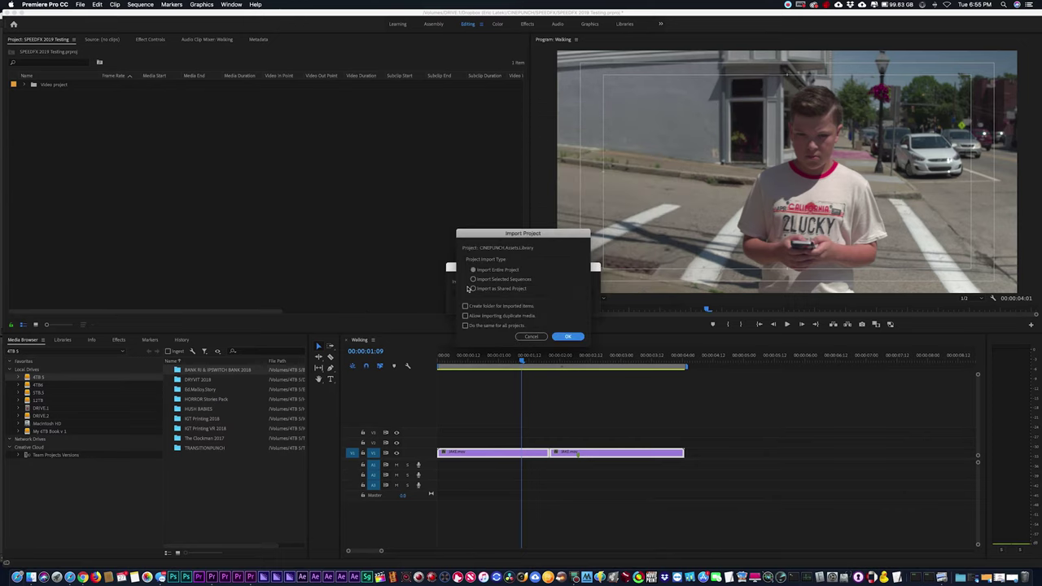
{"action": "left_click", "coordinate": [570, 336]}
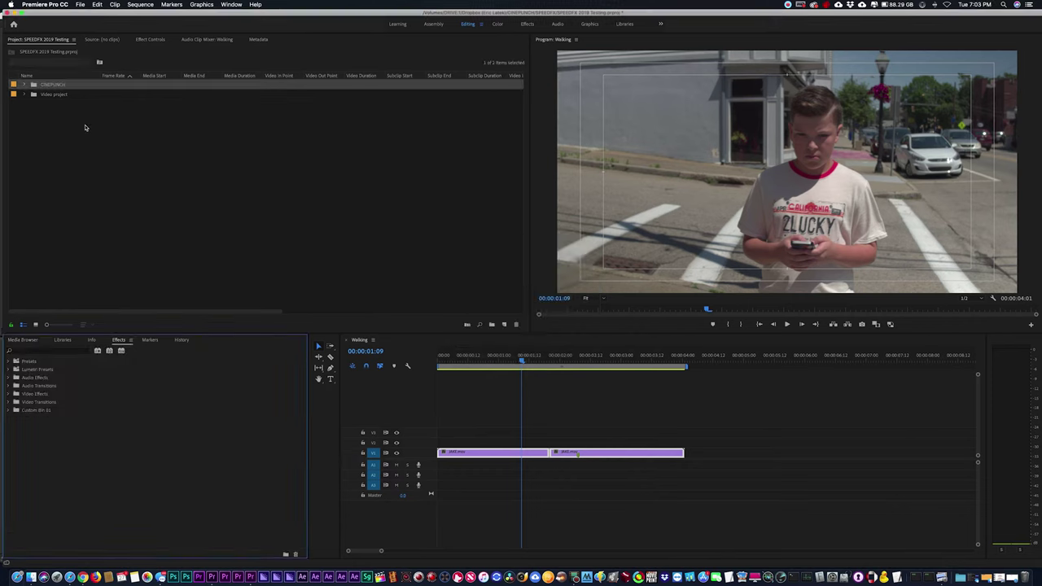
- Expand the imported CINEPUNCH bin down to the SOUNDPUNCH _24bit_WAV subfolders and widen the Name column to fit the bin names
{"action": "left_click", "coordinate": [25, 84]}
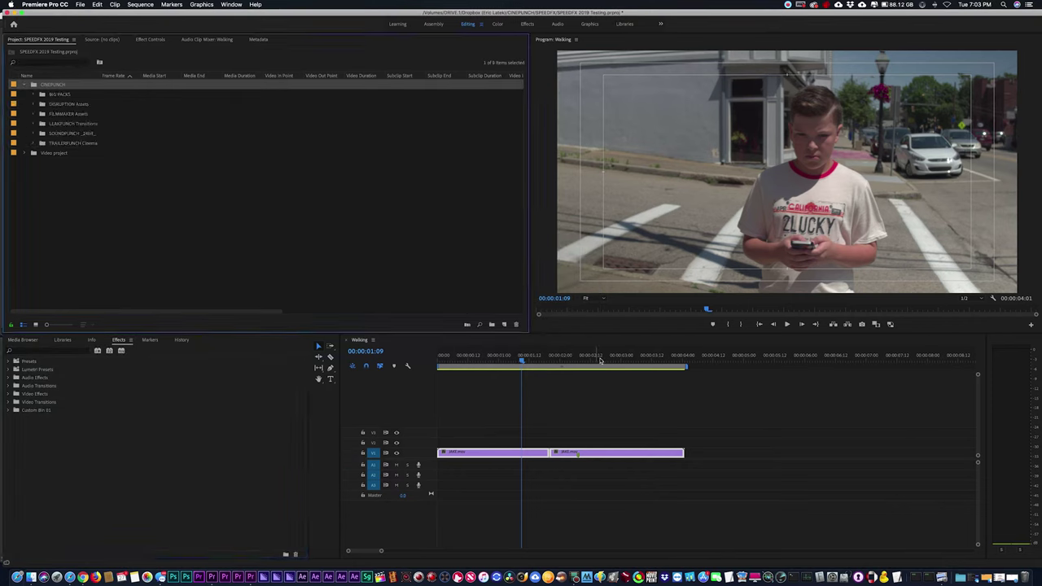
{"action": "left_click", "coordinate": [33, 133]}
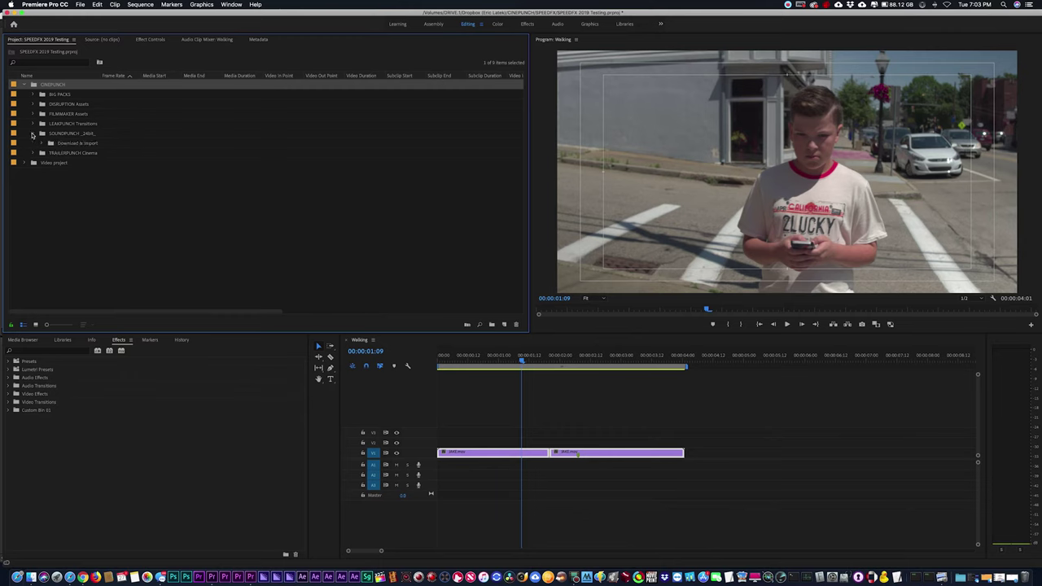
{"action": "left_click", "coordinate": [41, 143]}
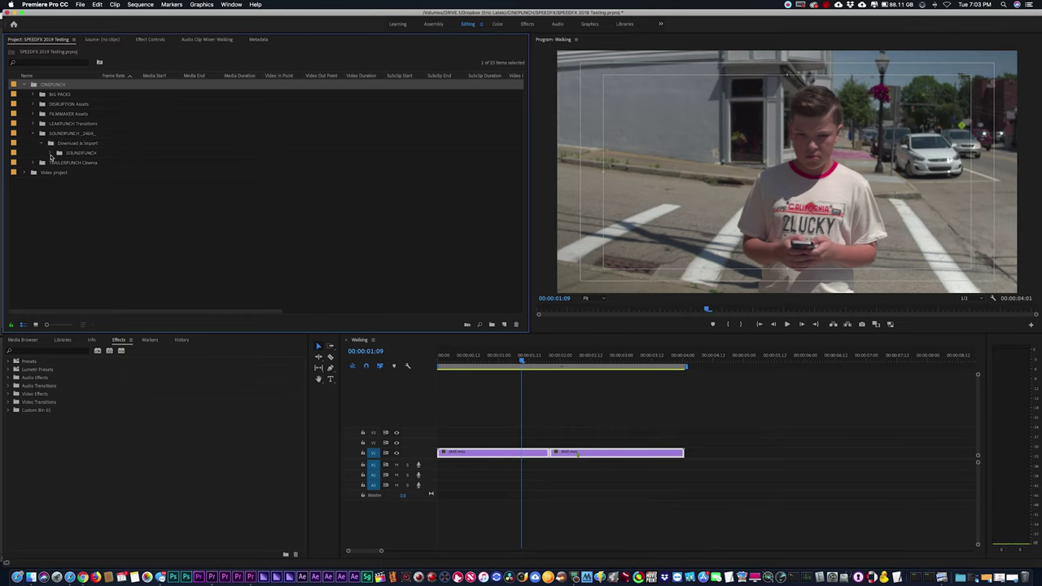
{"action": "left_click", "coordinate": [51, 155]}
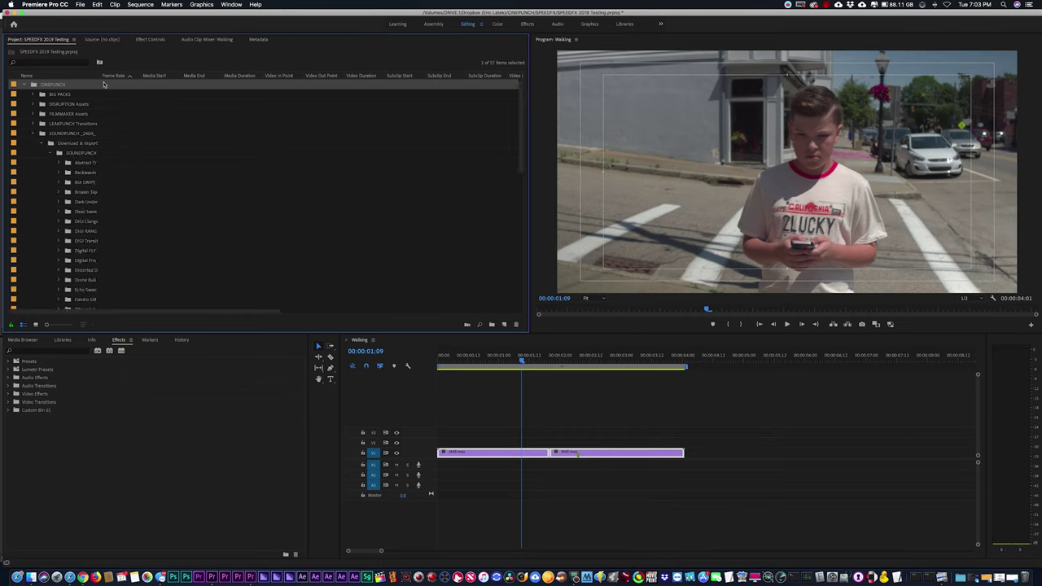
{"action": "left_click_drag", "start_coordinate": [101, 76], "coordinate": [166, 78]}
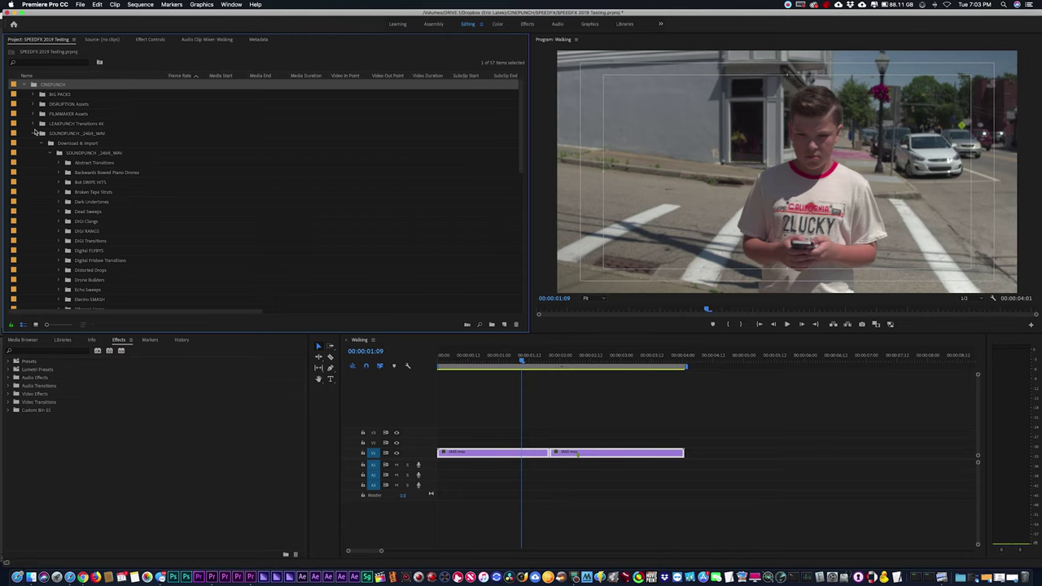
- Collapse the SOUNDPUNCH bin and display the GLAM clips from BIG PACKS as thumbnails in Icon View
{"action": "left_click", "coordinate": [34, 133]}
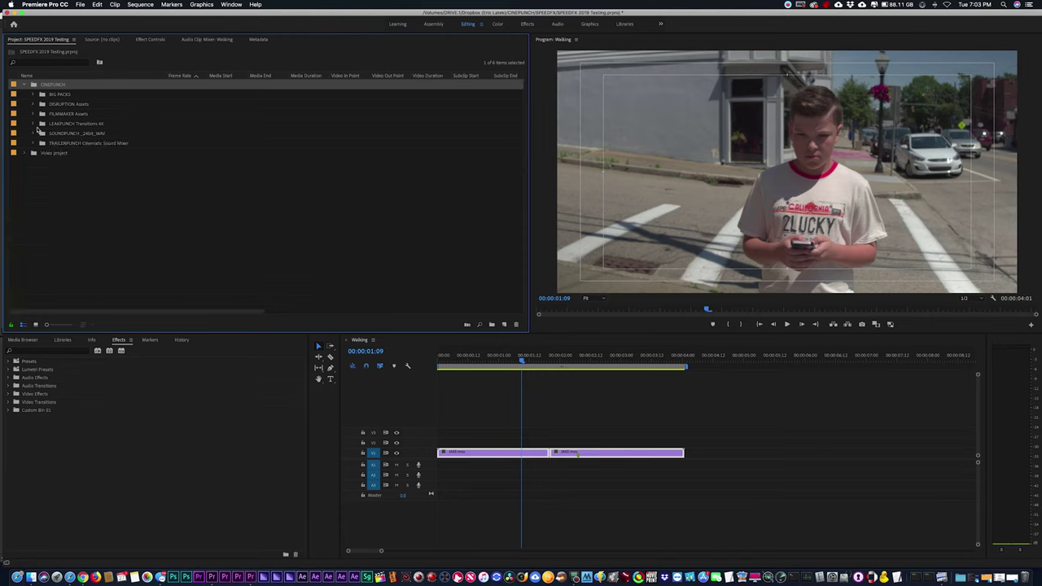
{"action": "left_click", "coordinate": [33, 95]}
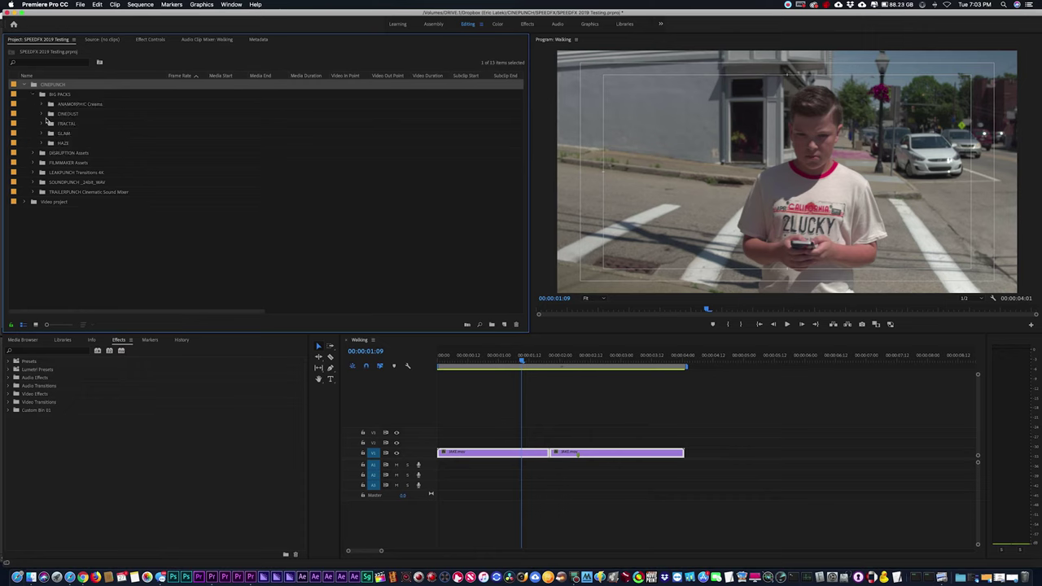
{"action": "left_click", "coordinate": [43, 134]}
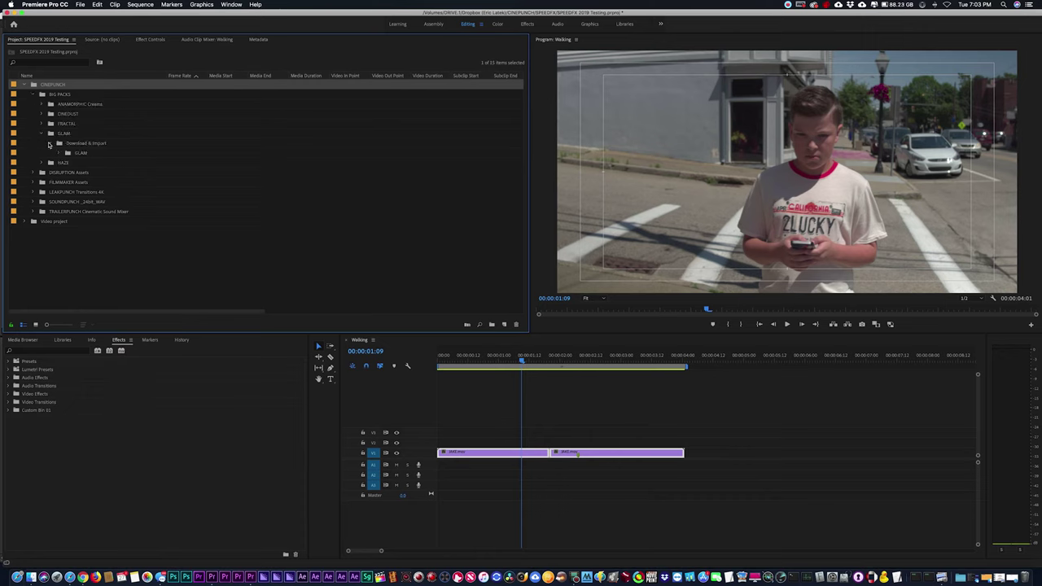
{"action": "left_click", "coordinate": [58, 153]}
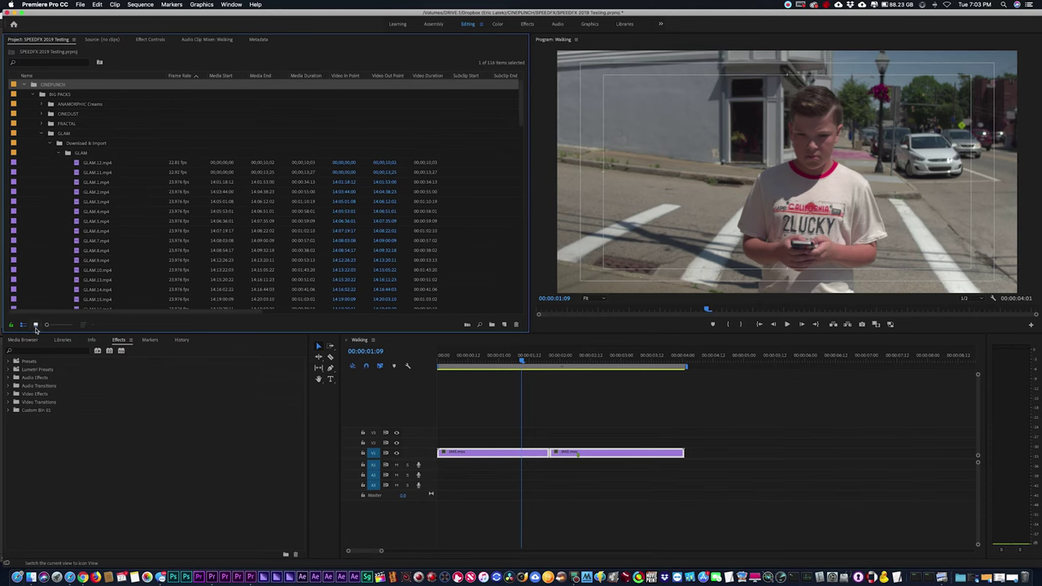
{"action": "left_click", "coordinate": [36, 324]}
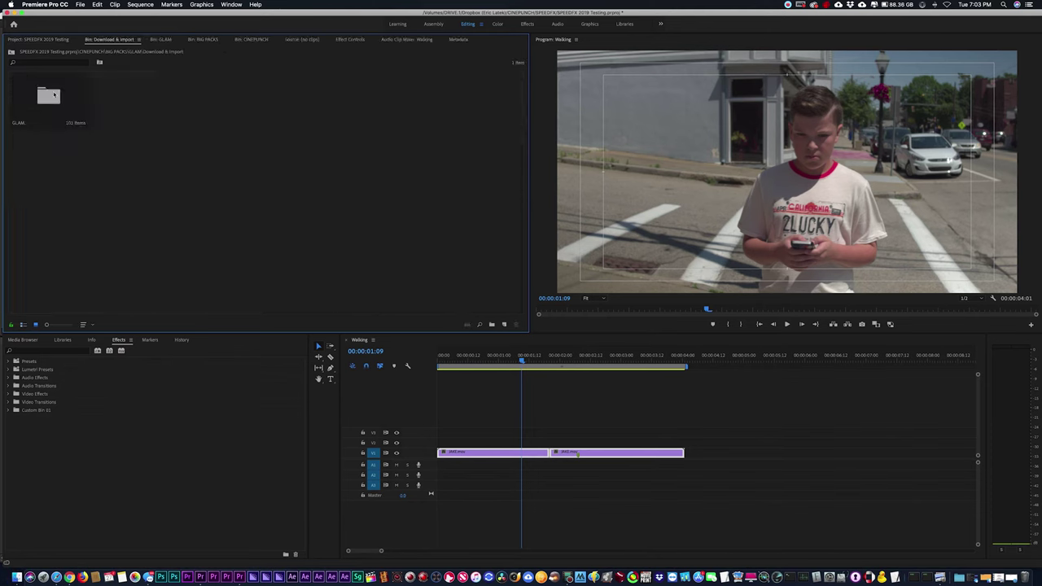
{"action": "double_click", "coordinate": [47, 95]}
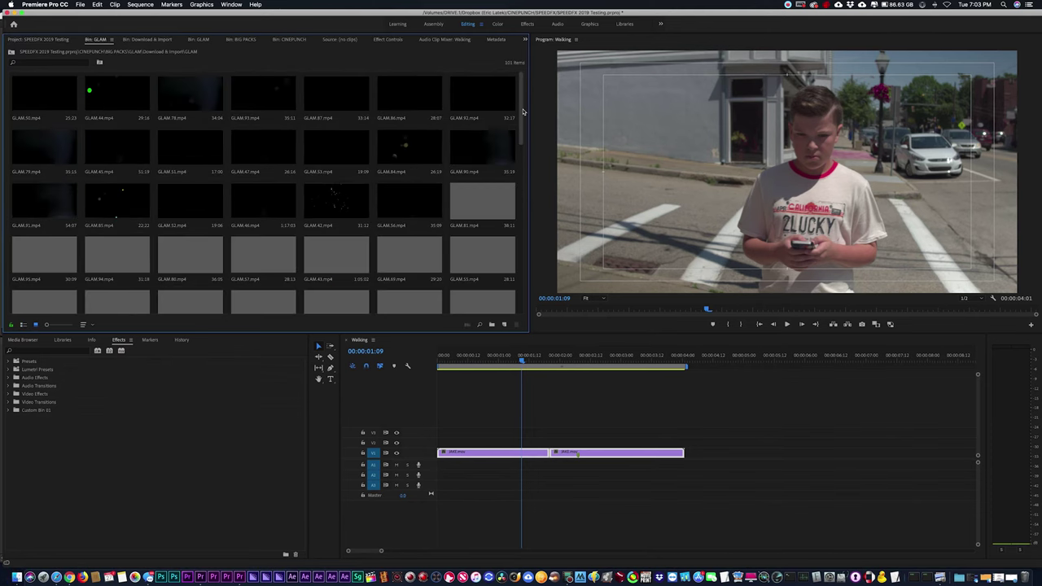
- Place the GLAM.69.mp4 clip from the GLAM bin on track V4 at the start of the Walking sequence
{"action": "scroll", "coordinate": [391, 139], "scroll_direction": "down", "scroll_amount": 1}
{"action": "left_click", "coordinate": [263, 161]}
{"action": "left_click", "coordinate": [419, 218]}
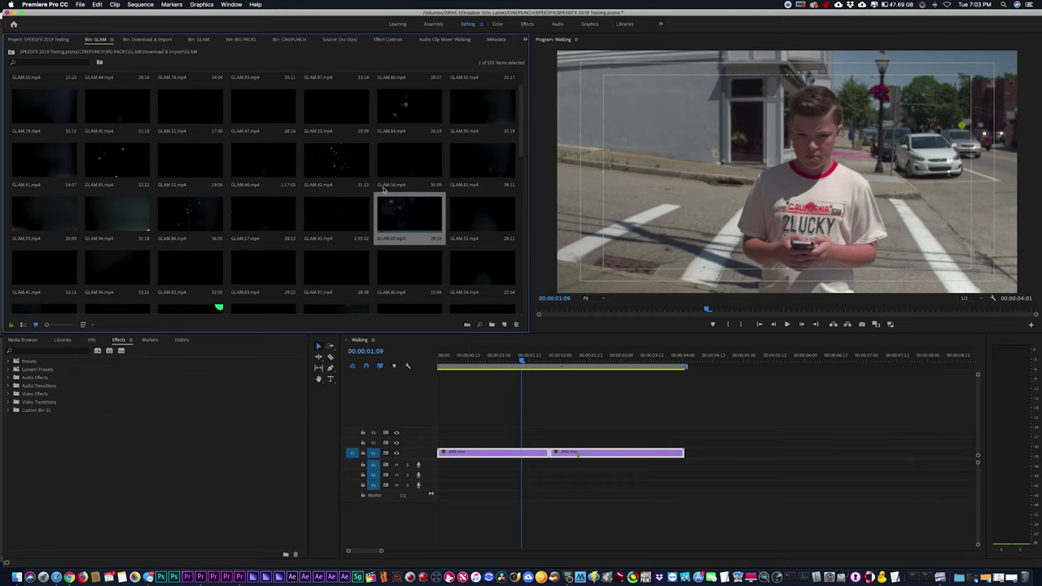
{"action": "left_click_drag", "start_coordinate": [405, 221], "coordinate": [446, 423]}
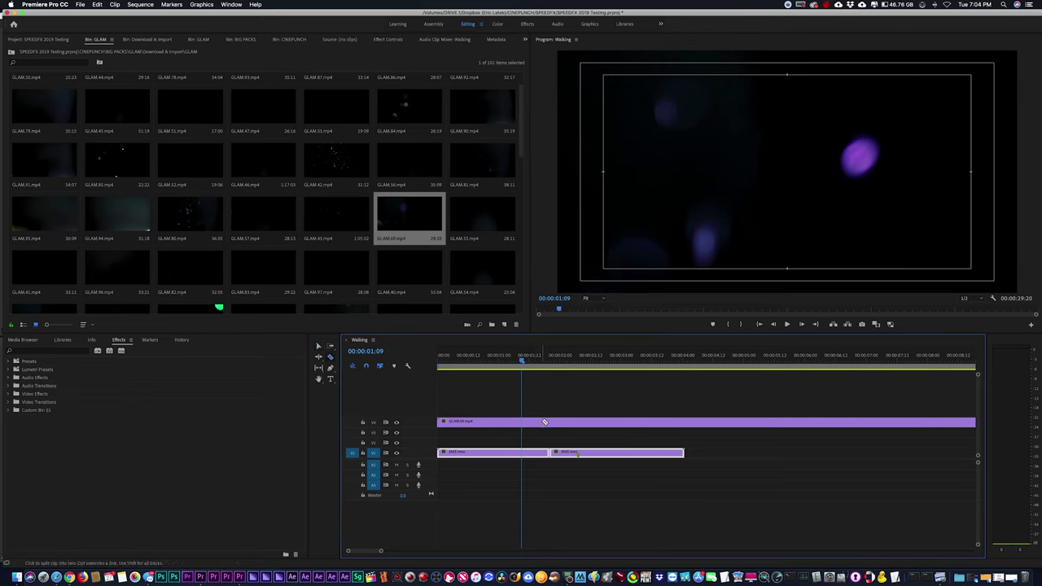
- Cut the GLAM.69.mp4 clip on V4 at 00:00:01:10 and delete the part after the cut
{"action": "mouse_move", "coordinate": [527, 355]}
{"action": "left_mouse_down"}
{"action": "mouse_move", "coordinate": [558, 358]}
{"action": "mouse_move", "coordinate": [526, 358]}
{"action": "left_mouse_up"}
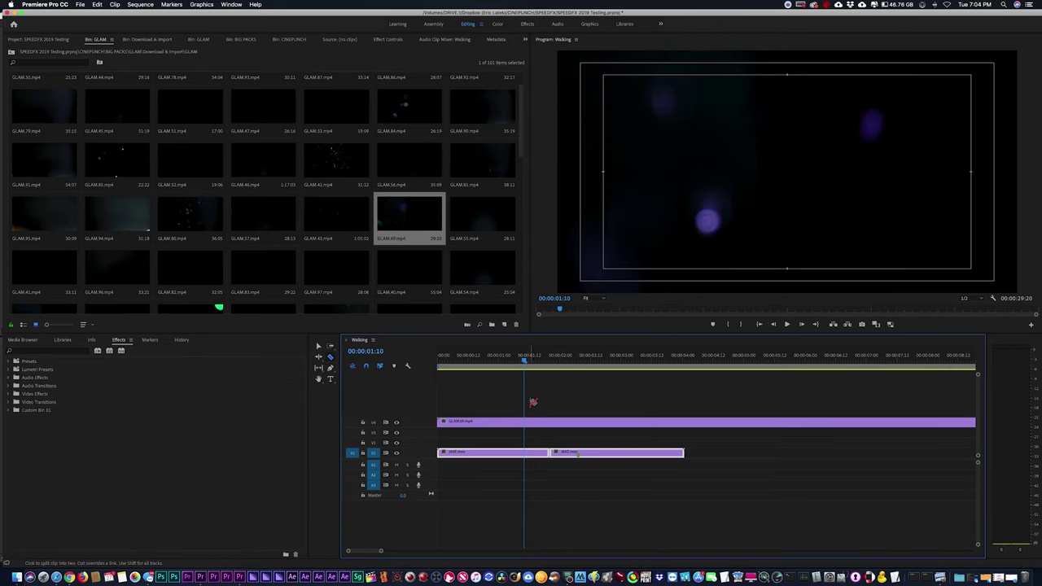
{"action": "key", "text": "super+k"}
{"action": "left_click", "coordinate": [550, 421]}
{"action": "key", "text": "Delete"}
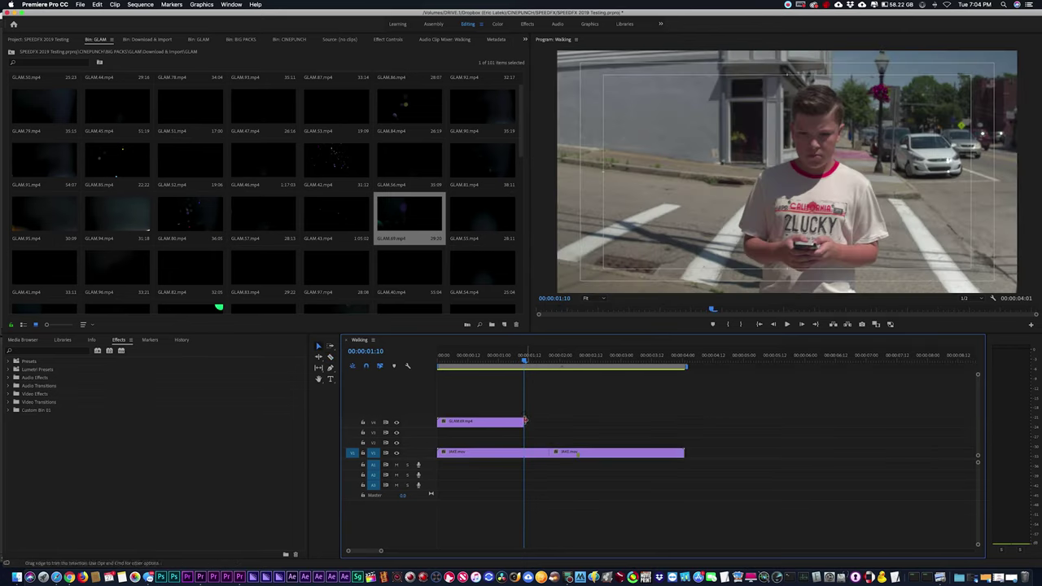
- Shift the shortened GLAM.69.mp4 clip later on V4 so it spans the playhead, and apply Scale to Frame Size
{"action": "left_click_drag", "start_coordinate": [505, 422], "coordinate": [545, 422]}
{"action": "right_click", "coordinate": [544, 422]}
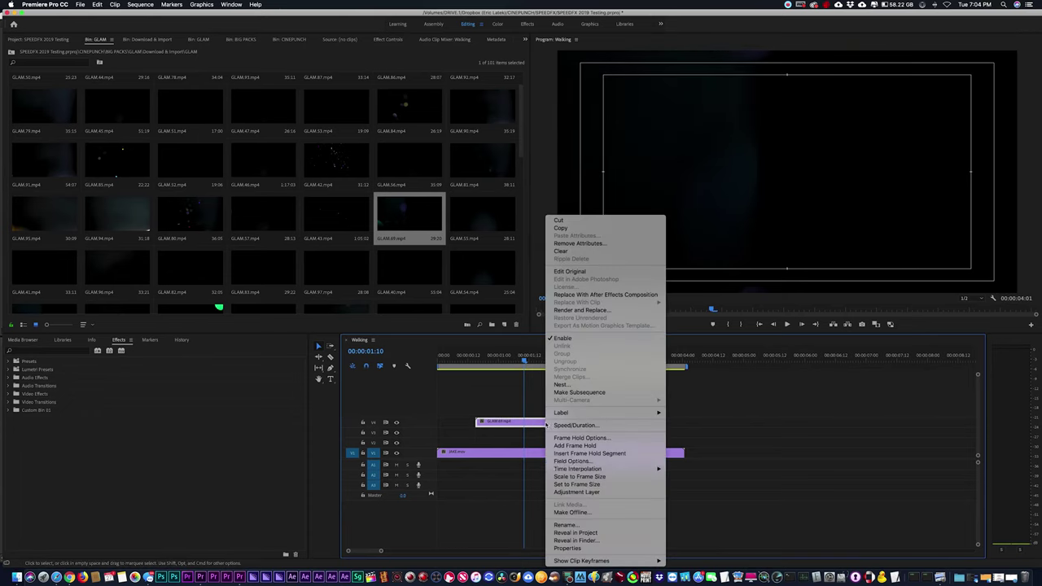
{"action": "left_click", "coordinate": [558, 478]}
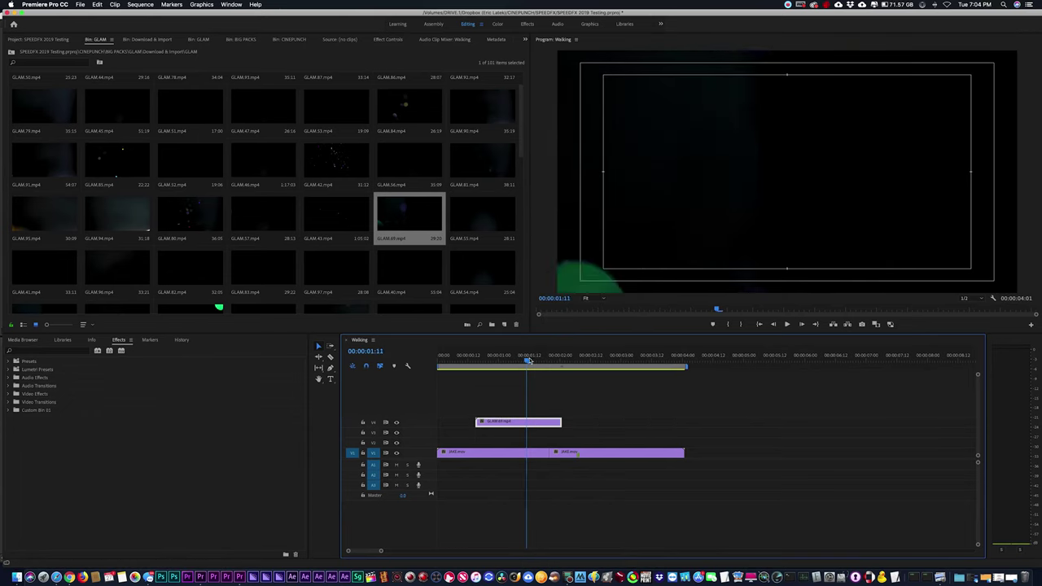
- Set the GLAM.69.mp4 clip's blend mode to Linear Dodge (Add) and play the result
{"action": "left_click_drag", "start_coordinate": [524, 359], "coordinate": [505, 359]}
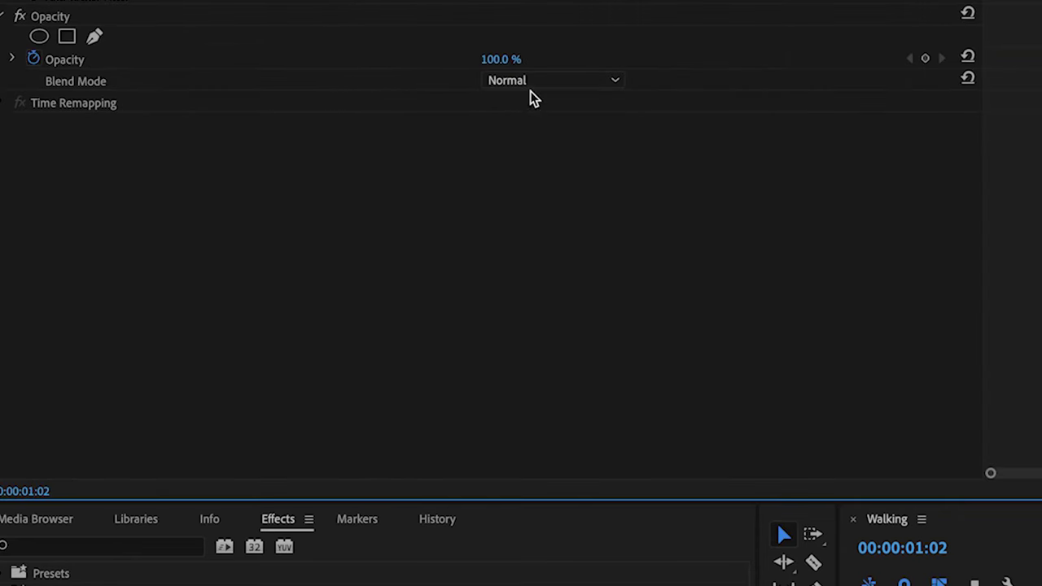
{"action": "left_click", "coordinate": [530, 82]}
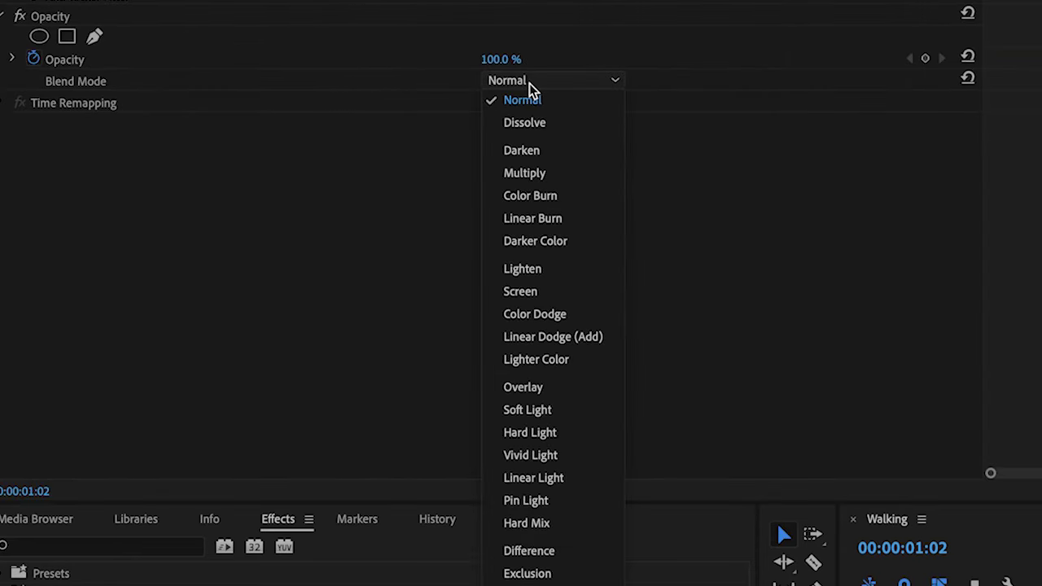
{"action": "left_click", "coordinate": [561, 336]}
{"action": "key", "text": "space"}
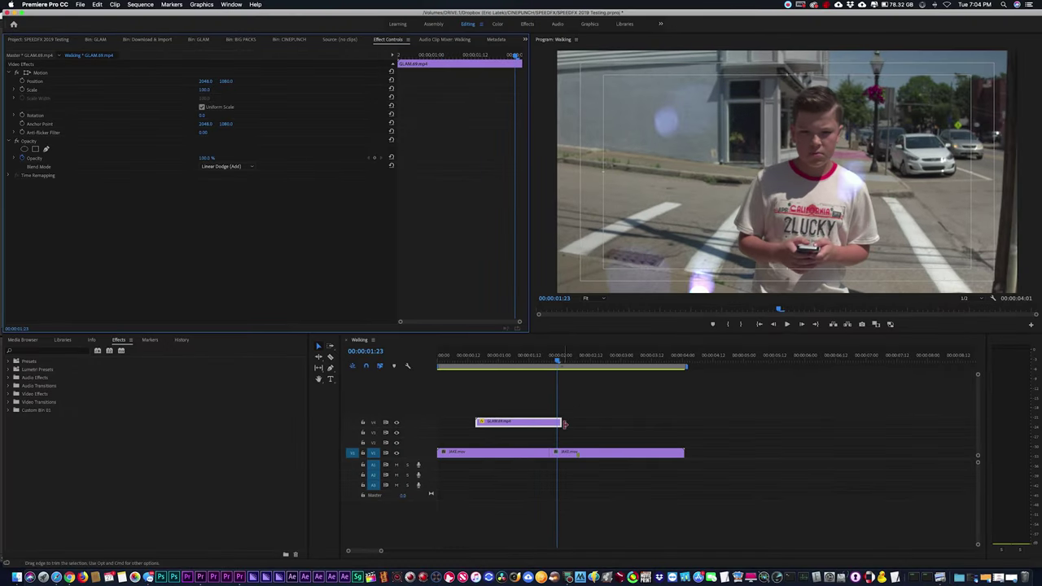
- Move the GLAM.69.mp4 clip back to the sequence start, extend it almost to the end of the footage and preview it
{"action": "left_click_drag", "start_coordinate": [561, 422], "coordinate": [680, 414]}
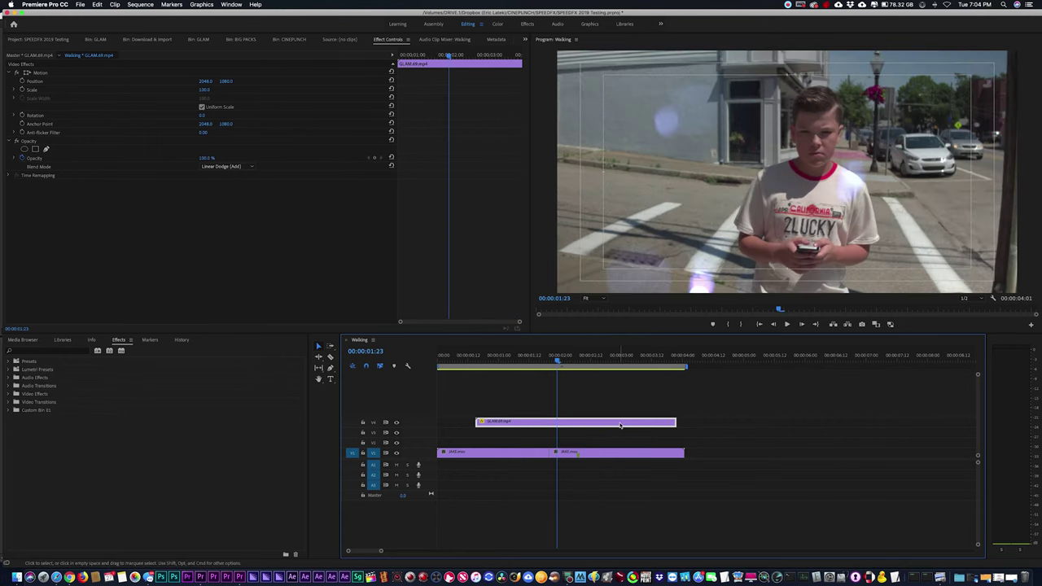
{"action": "left_click_drag", "start_coordinate": [597, 425], "coordinate": [550, 426]}
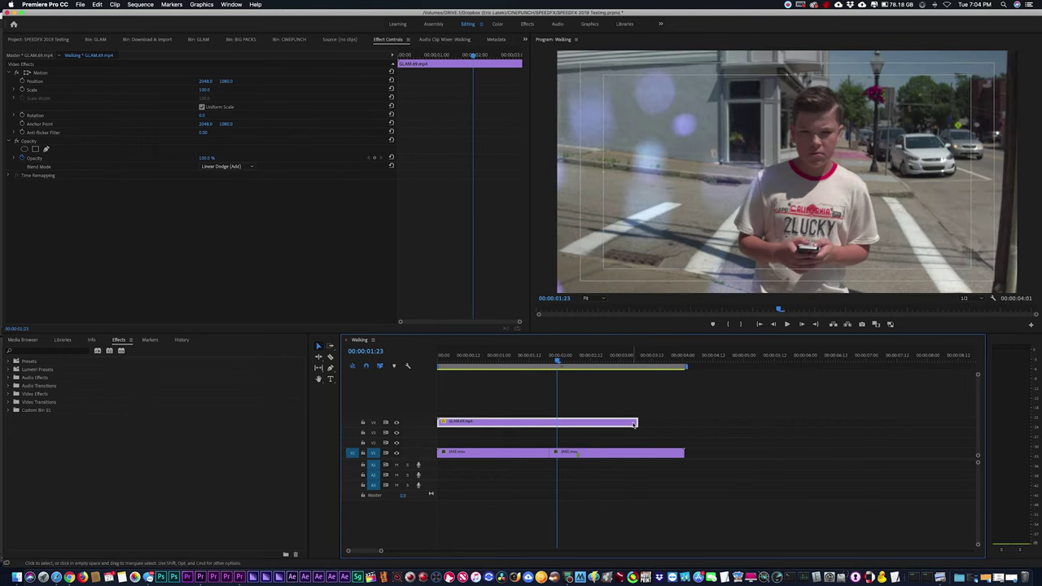
{"action": "left_click_drag", "start_coordinate": [634, 425], "coordinate": [675, 423]}
{"action": "key", "text": "space"}
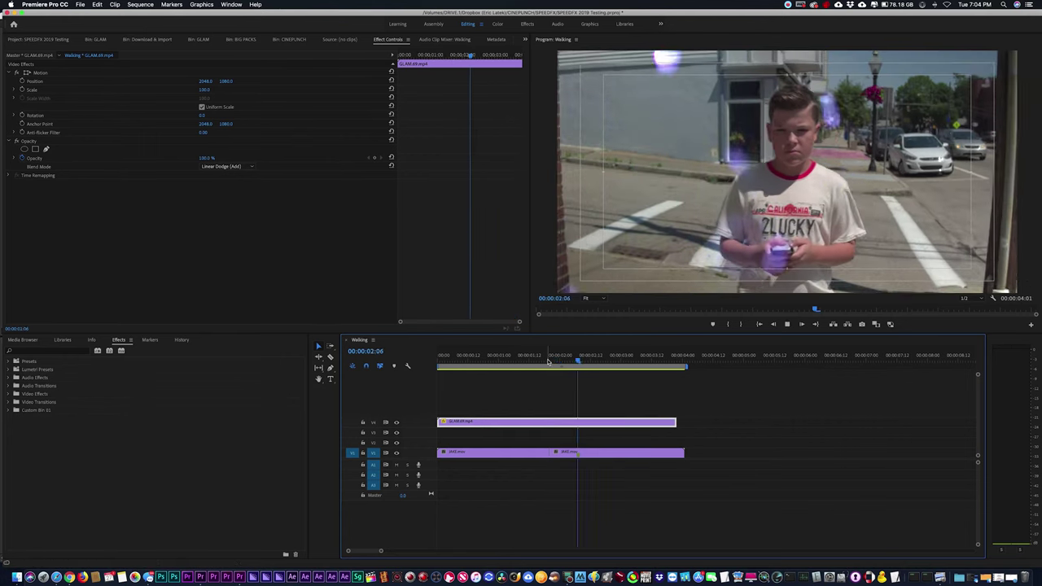
{"action": "key", "text": "space"}
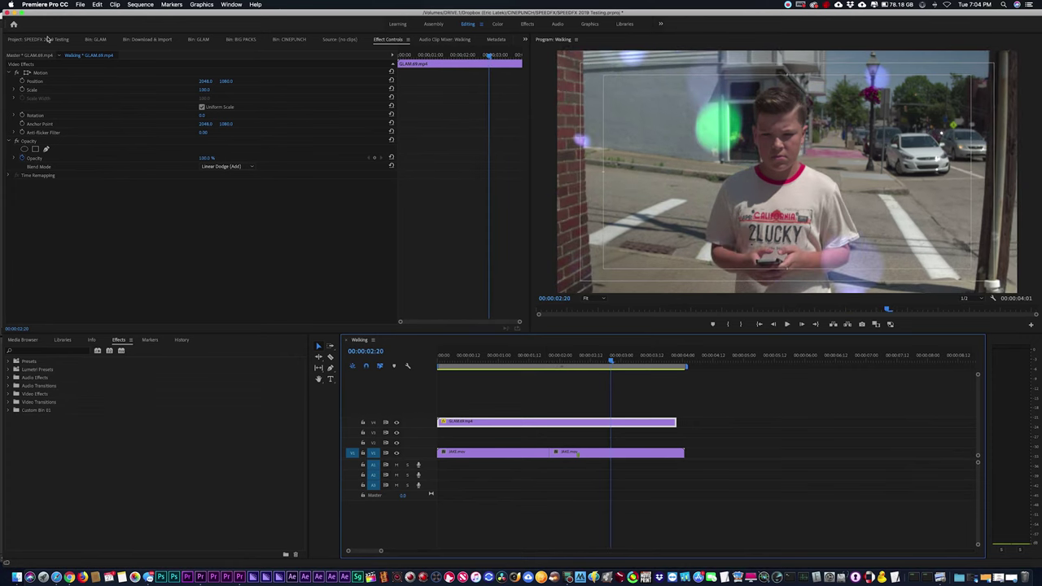
- Browse the GLAM clips, then open the FRACTAL clips from BIG PACKS through Download & Import
{"action": "left_click", "coordinate": [95, 39]}
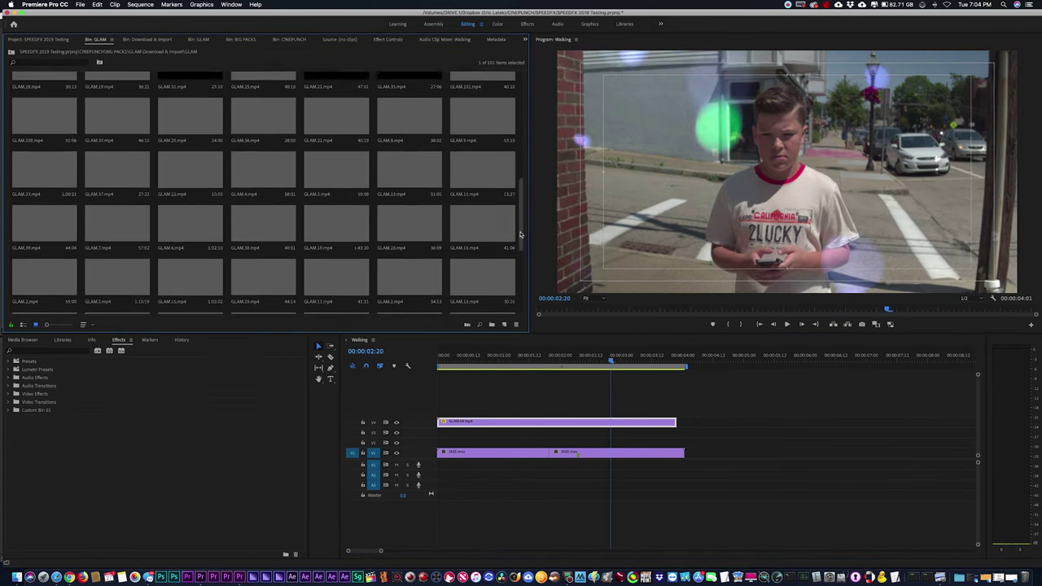
{"action": "scroll", "coordinate": [519, 205], "scroll_direction": "down", "scroll_amount": 1}
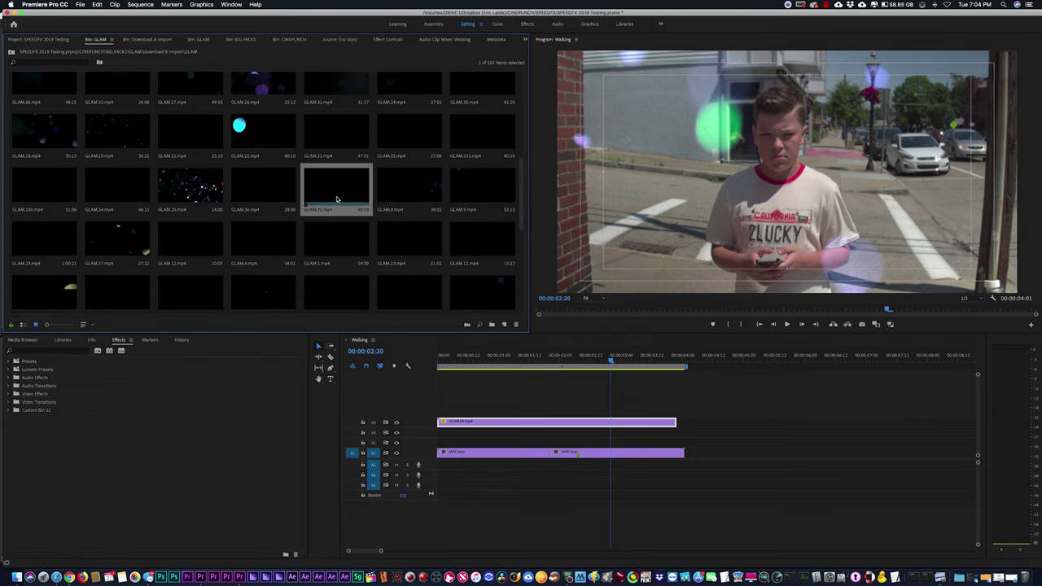
{"action": "left_click", "coordinate": [253, 39]}
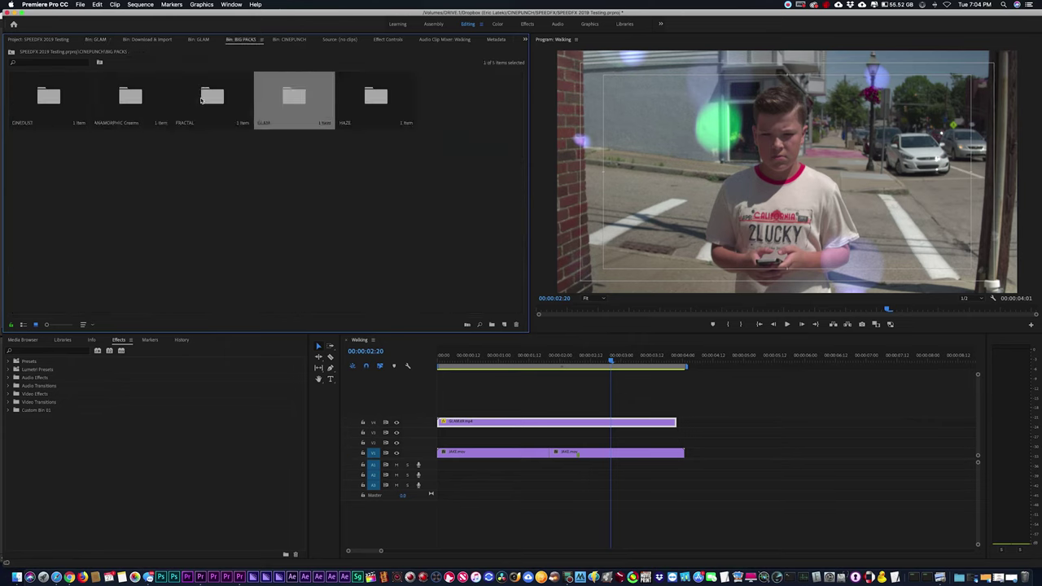
{"action": "double_click", "coordinate": [213, 96]}
{"action": "double_click", "coordinate": [50, 97]}
{"action": "double_click", "coordinate": [50, 97]}
{"action": "left_click_drag", "start_coordinate": [522, 94], "coordinate": [522, 196]}
- Delete the GLAM.69.mp4 clip from track V4
{"action": "left_click", "coordinate": [530, 423]}
{"action": "key", "text": "Delete"}
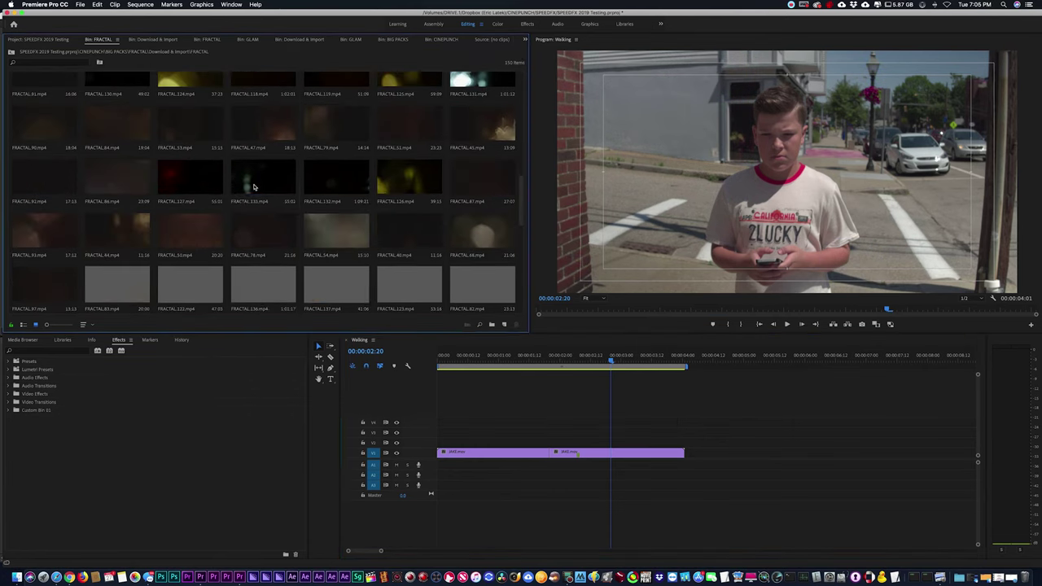
- Load FRACTAL.126.mp4 in the Source Monitor and mark its In point at 00:35:02:08 and Out point at 00:35:07:16
{"action": "left_click", "coordinate": [261, 178]}
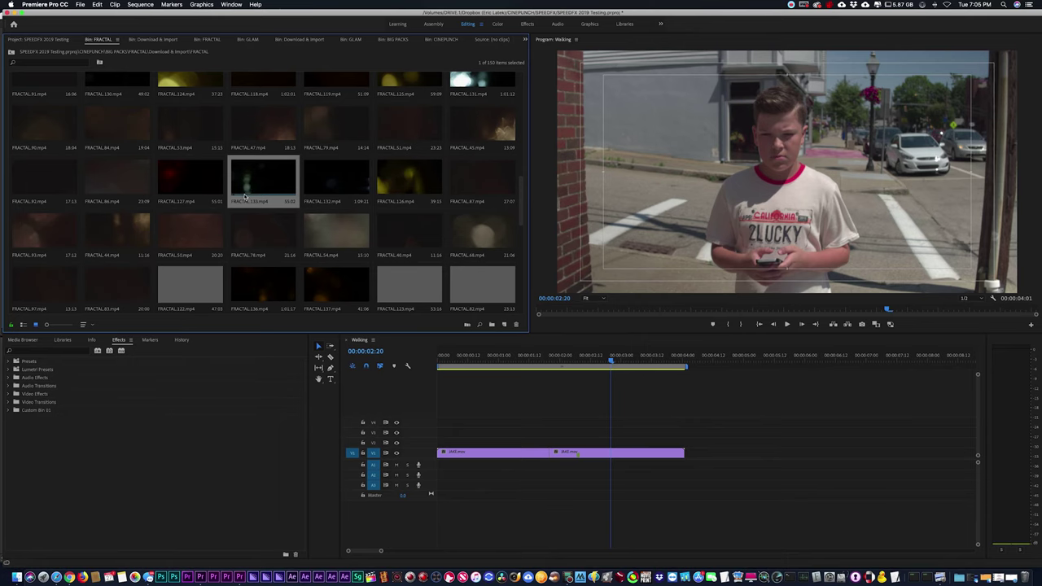
{"action": "double_click", "coordinate": [401, 185]}
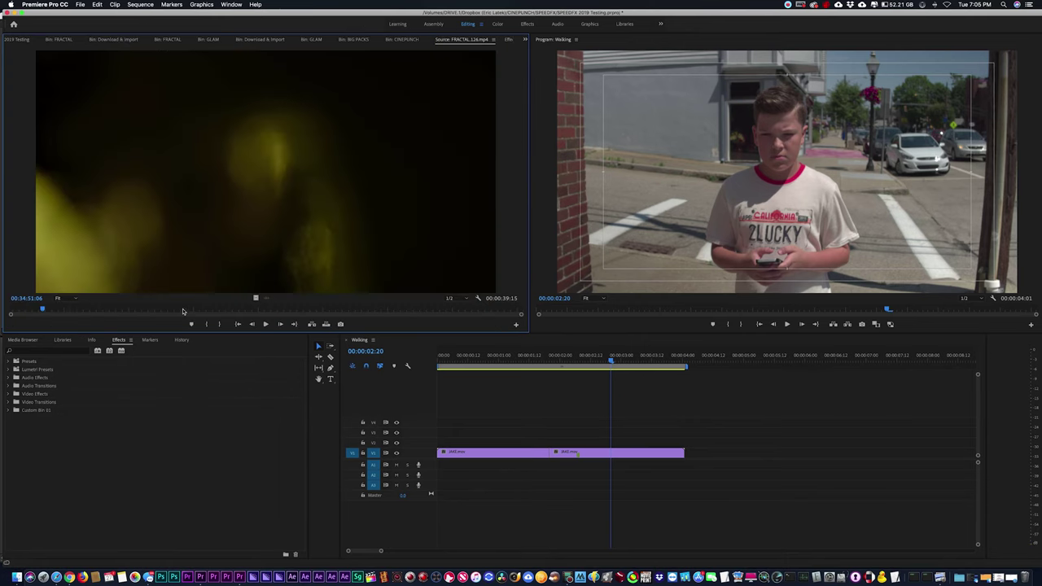
{"action": "left_click", "coordinate": [186, 309]}
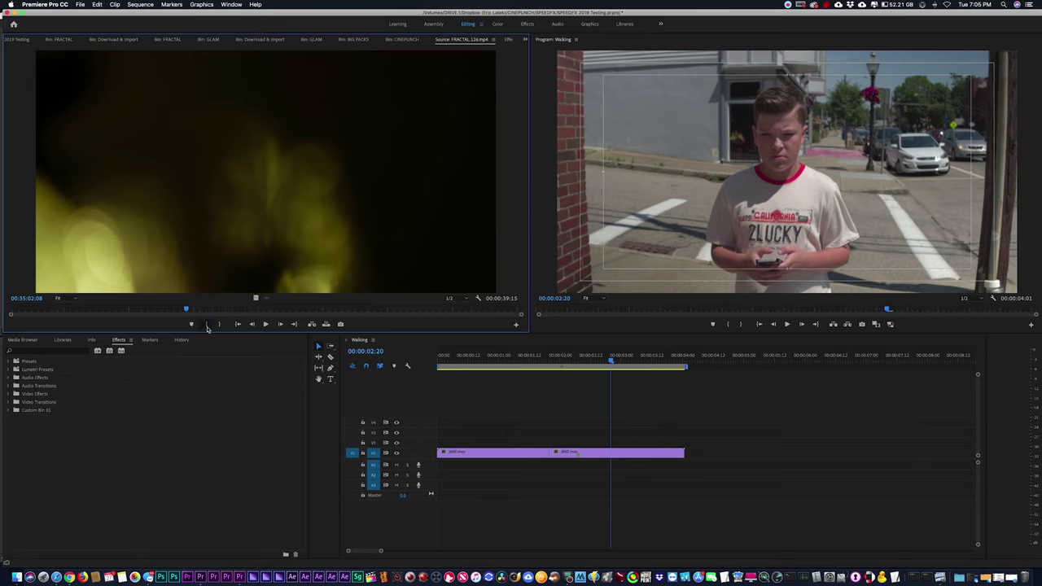
{"action": "left_click", "coordinate": [207, 326]}
{"action": "left_click_drag", "start_coordinate": [188, 309], "coordinate": [255, 310]}
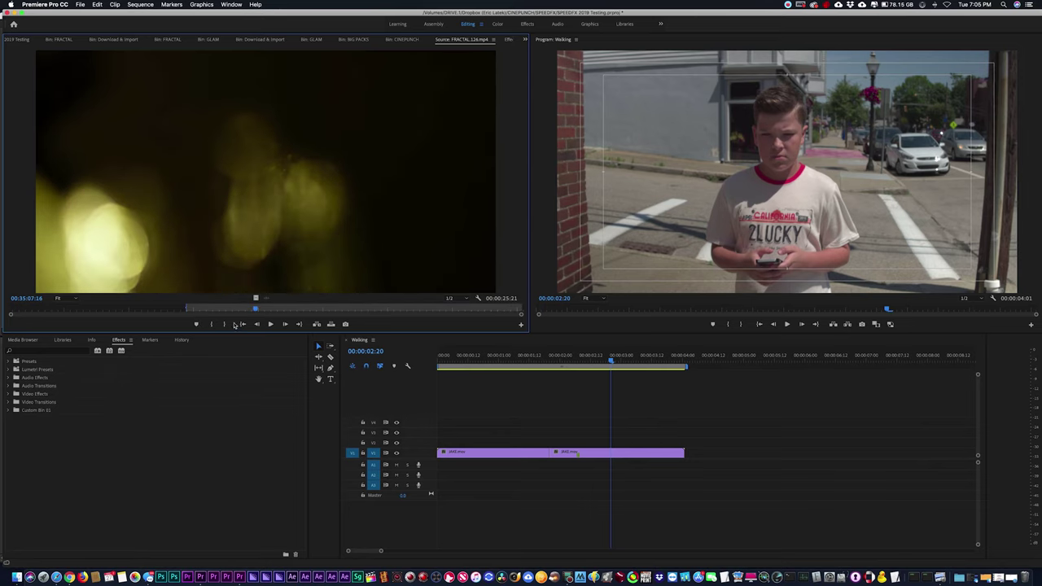
{"action": "left_click", "coordinate": [225, 325]}
- Place the marked FRACTAL.126.mp4 section on V2 at the sequence start and trim its end to match the V1 footage
{"action": "left_click_drag", "start_coordinate": [245, 210], "coordinate": [413, 443]}
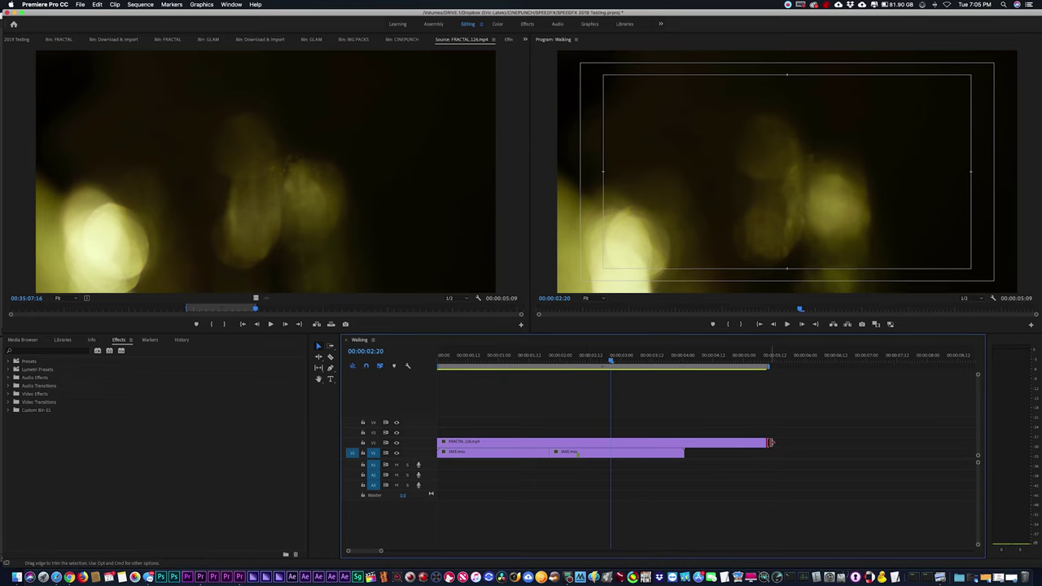
{"action": "left_click_drag", "start_coordinate": [771, 443], "coordinate": [684, 442]}
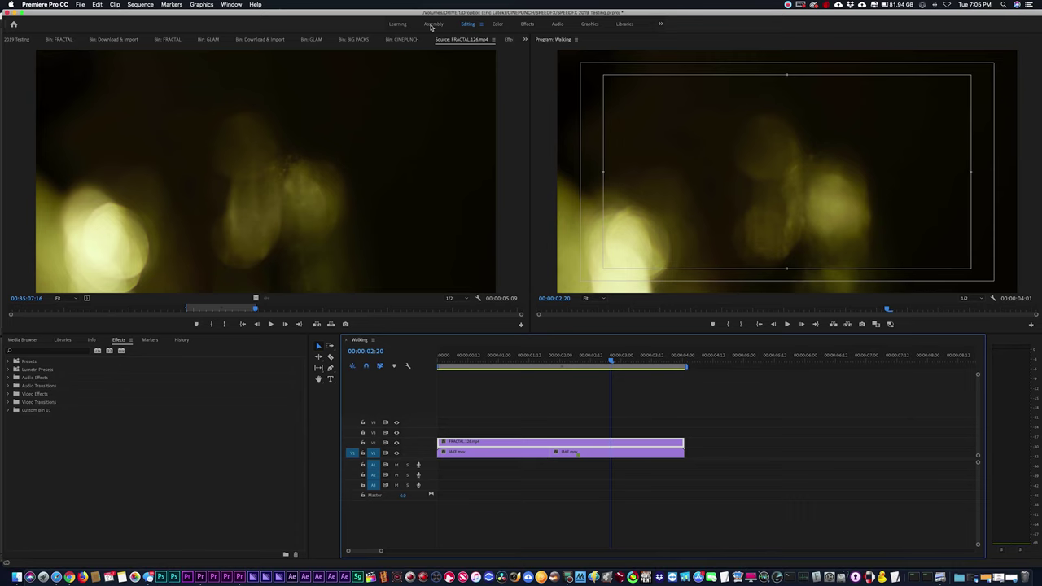
- Set the FRACTAL.126.mp4 clip's blend mode to Linear Dodge (Add) and play the sequence
{"action": "left_click", "coordinate": [527, 40]}
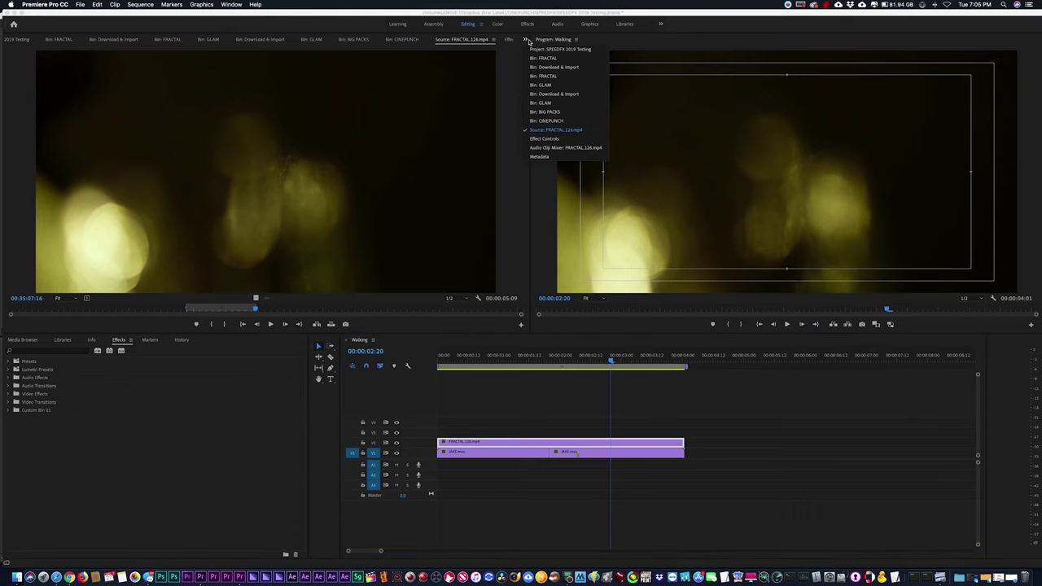
{"action": "left_click", "coordinate": [544, 138]}
{"action": "left_click", "coordinate": [226, 166]}
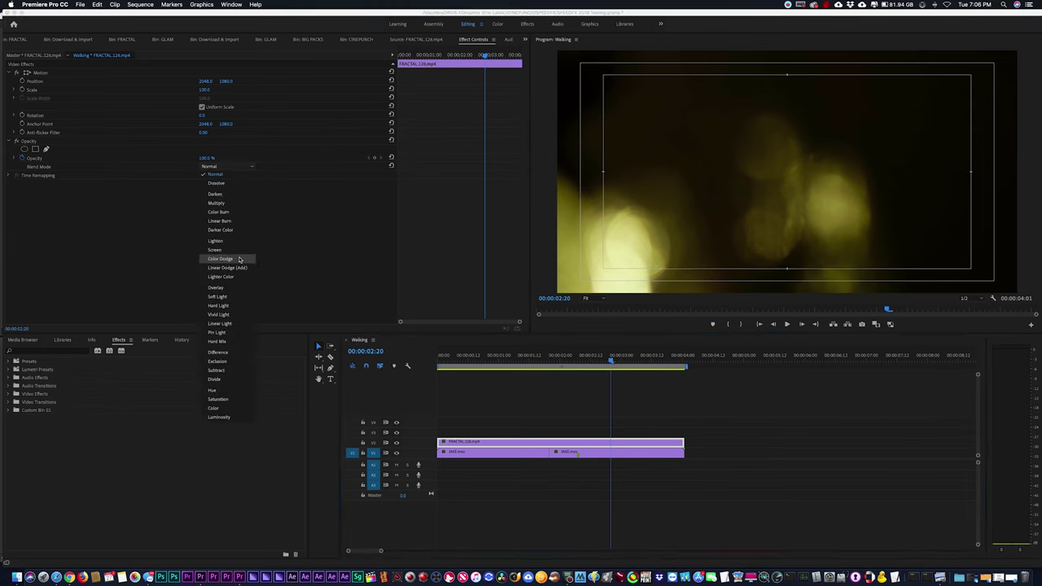
{"action": "left_click", "coordinate": [229, 267]}
{"action": "key", "text": "space"}
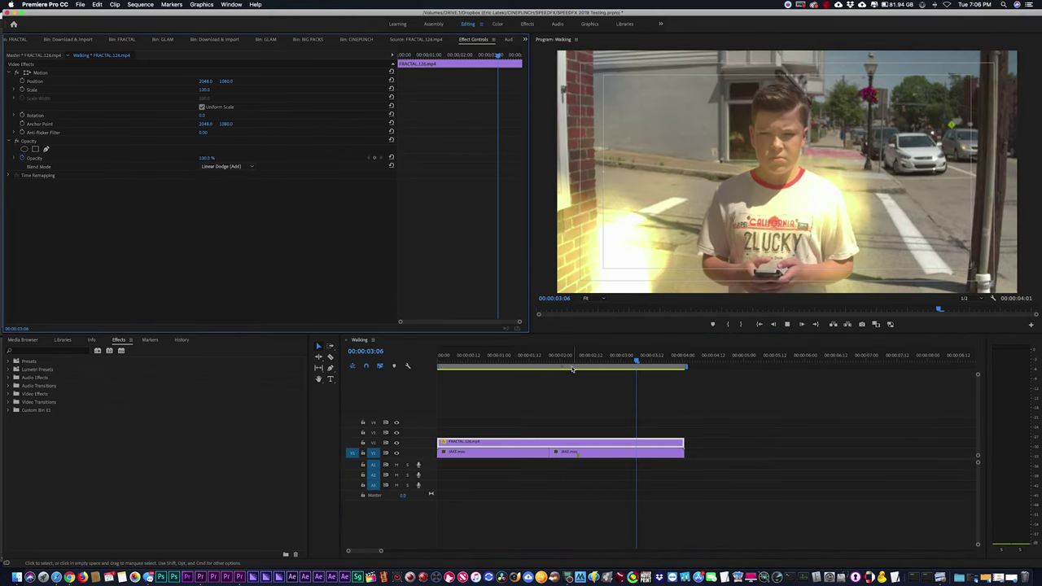
- Lower the FRACTAL.126.mp4 clip's opacity to 42% and preview the result
{"action": "left_click_drag", "start_coordinate": [206, 158], "coordinate": [160, 157]}
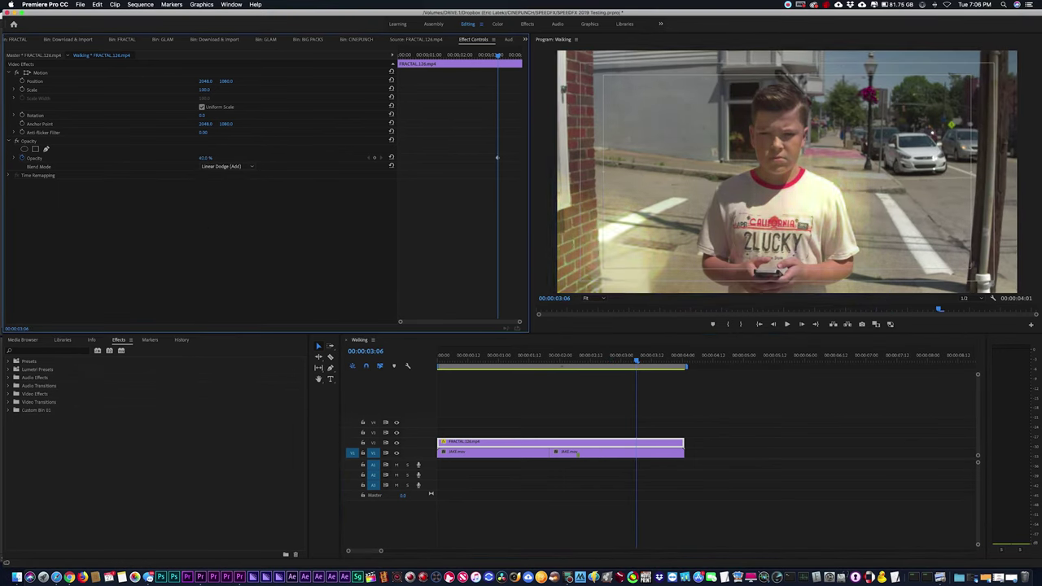
{"action": "key", "text": "space"}
{"action": "key", "text": "space"}
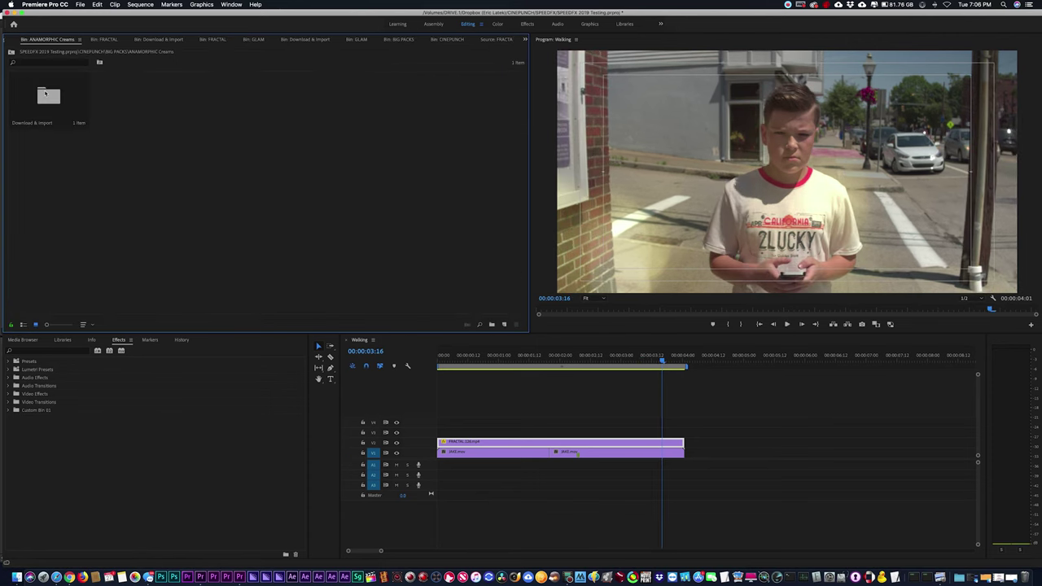
- Open the 4K Lomo Flares bin inside ANAMORPHIC Creams and load 4K.Lomo.Anamorphic.Flare.1.mov in the Source Monitor
{"action": "double_click", "coordinate": [46, 94]}
{"action": "double_click", "coordinate": [45, 95]}
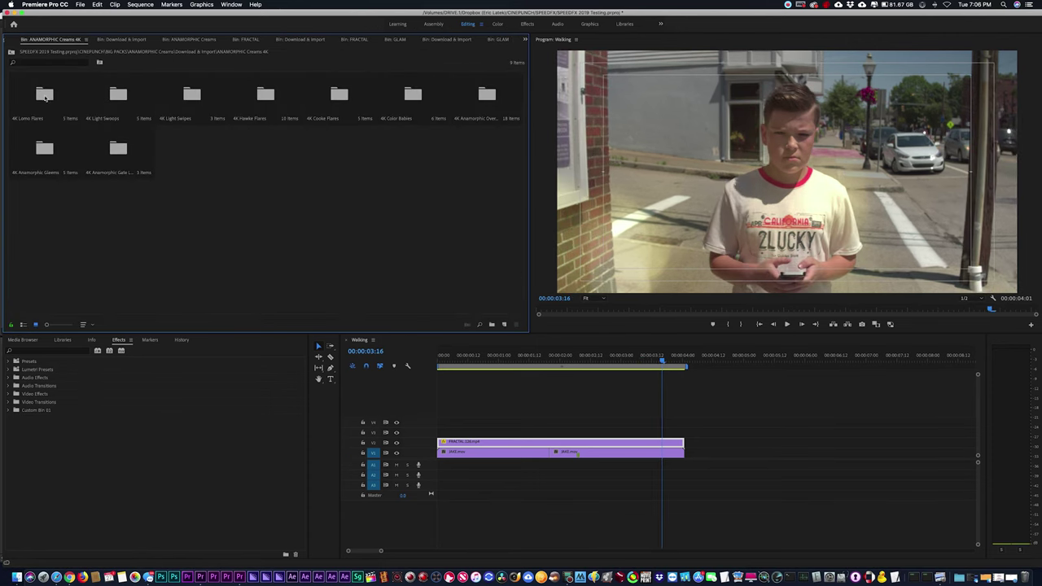
{"action": "double_click", "coordinate": [45, 95]}
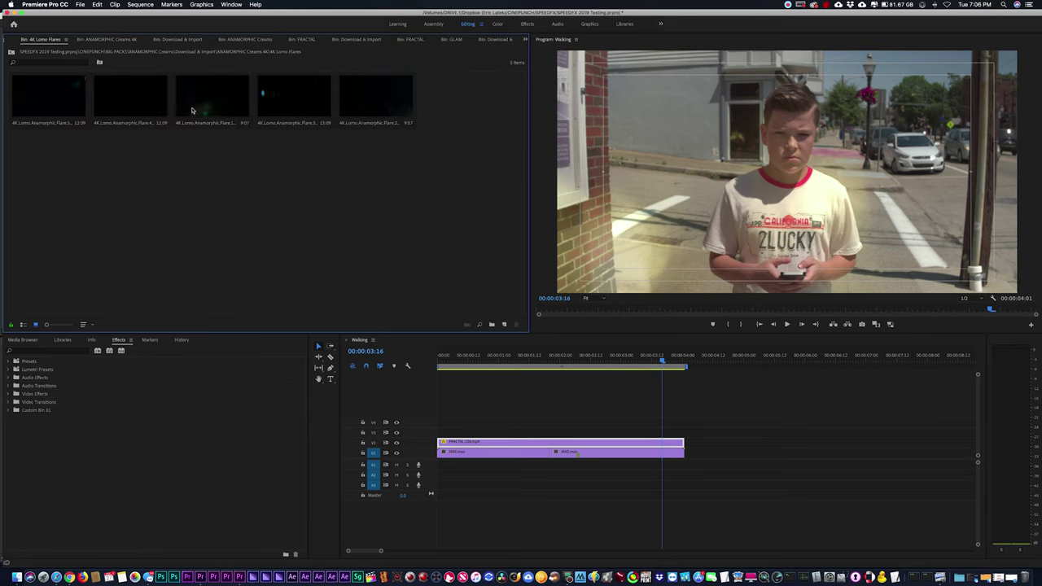
{"action": "left_click", "coordinate": [227, 108]}
{"action": "double_click", "coordinate": [230, 104]}
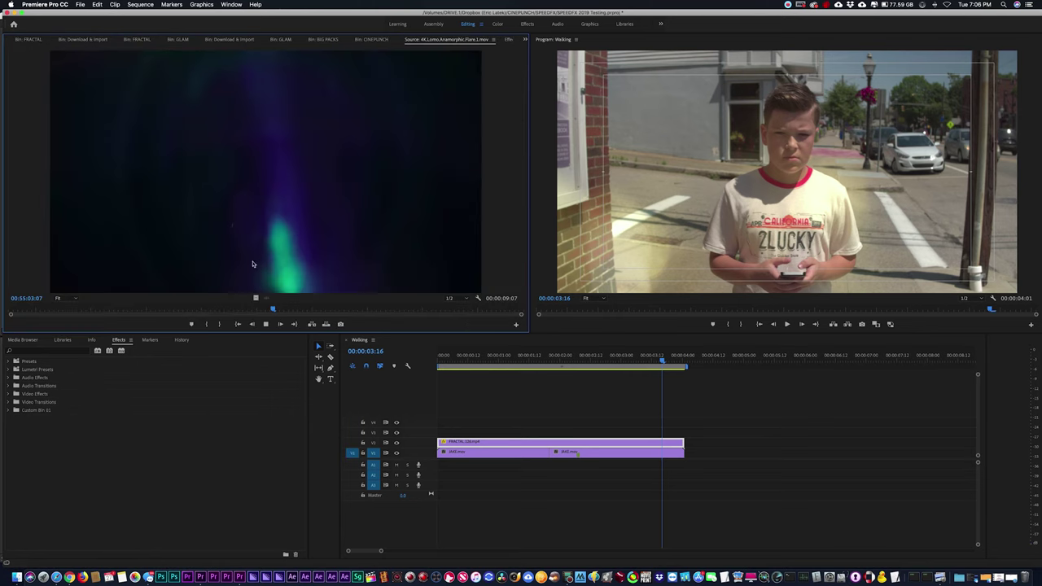
- Mark the Lomo flare clip's In point at 00:55:02:12 and Out point at 00:55:03:13
{"action": "mouse_move", "coordinate": [219, 310]}
{"action": "left_mouse_down"}
{"action": "mouse_move", "coordinate": [332, 308]}
{"action": "mouse_move", "coordinate": [262, 303]}
{"action": "mouse_move", "coordinate": [225, 314]}
{"action": "left_mouse_up"}
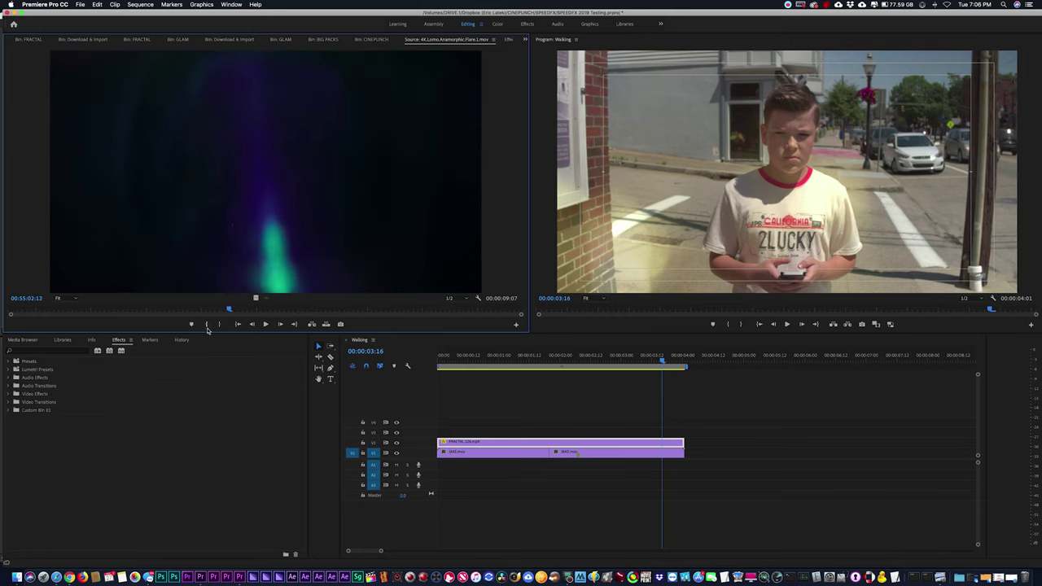
{"action": "left_click", "coordinate": [207, 324]}
{"action": "key", "text": "space"}
{"action": "key", "text": "o"}
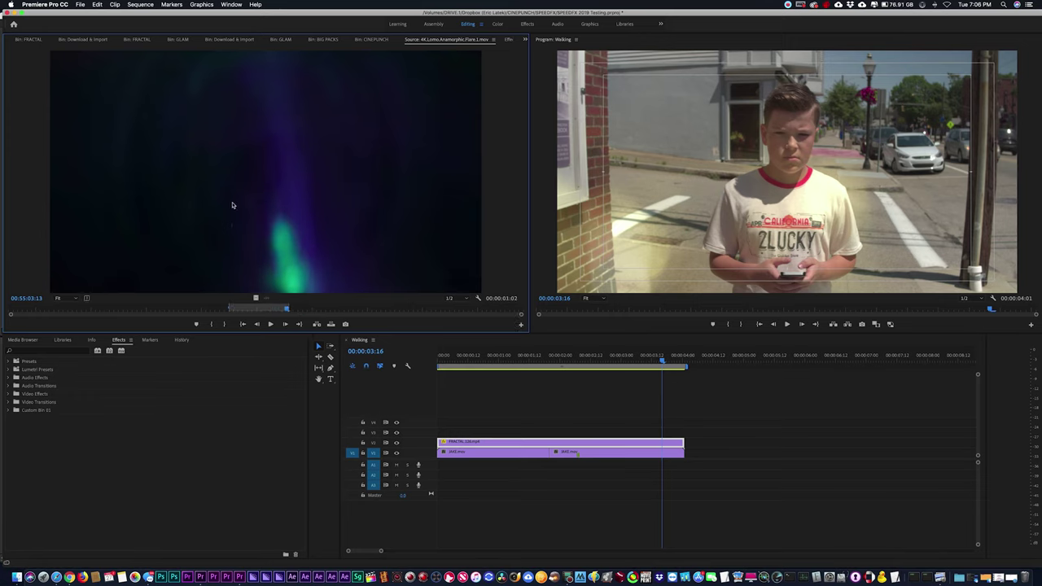
- Place the marked Lomo flare section on V3 above the FRACTAL clip, spanning the footage, and select it
{"action": "left_click_drag", "start_coordinate": [232, 205], "coordinate": [684, 430]}
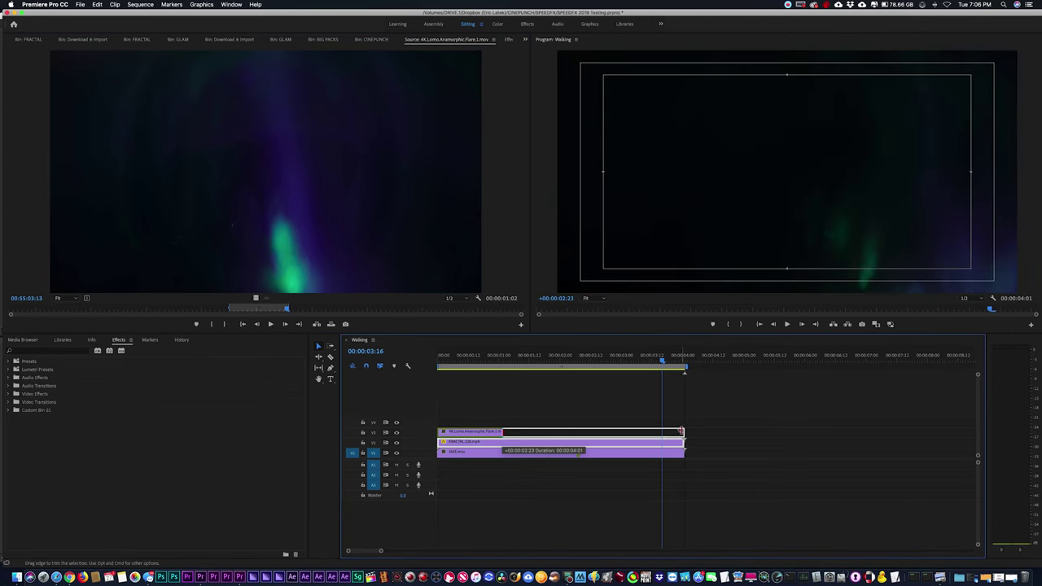
{"action": "left_click", "coordinate": [634, 431]}
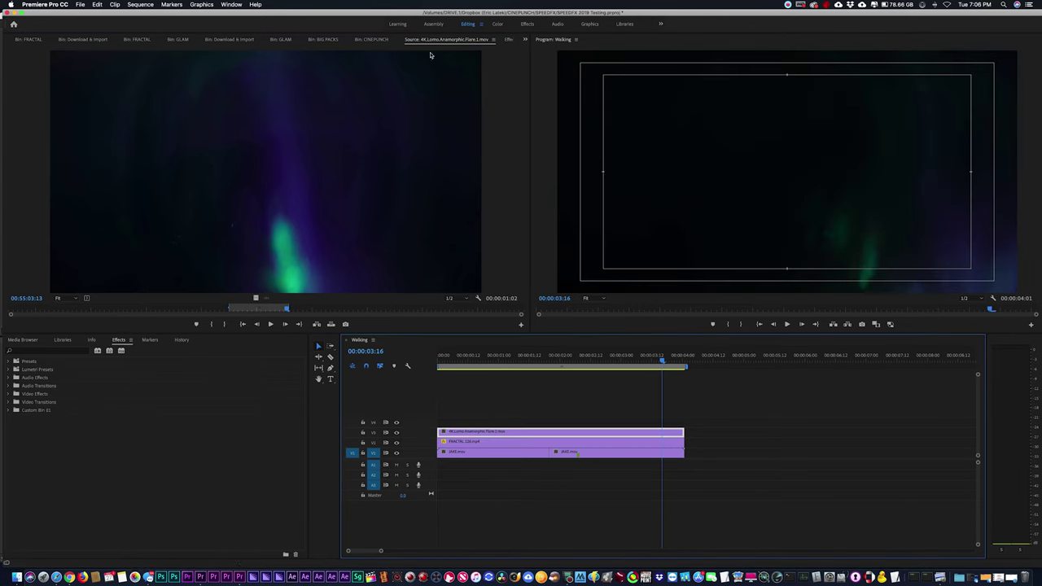
- Set the Lomo flare clip's blend mode to Linear Dodge (Add) and scrub back through the sequence to check it
{"action": "left_click", "coordinate": [509, 40]}
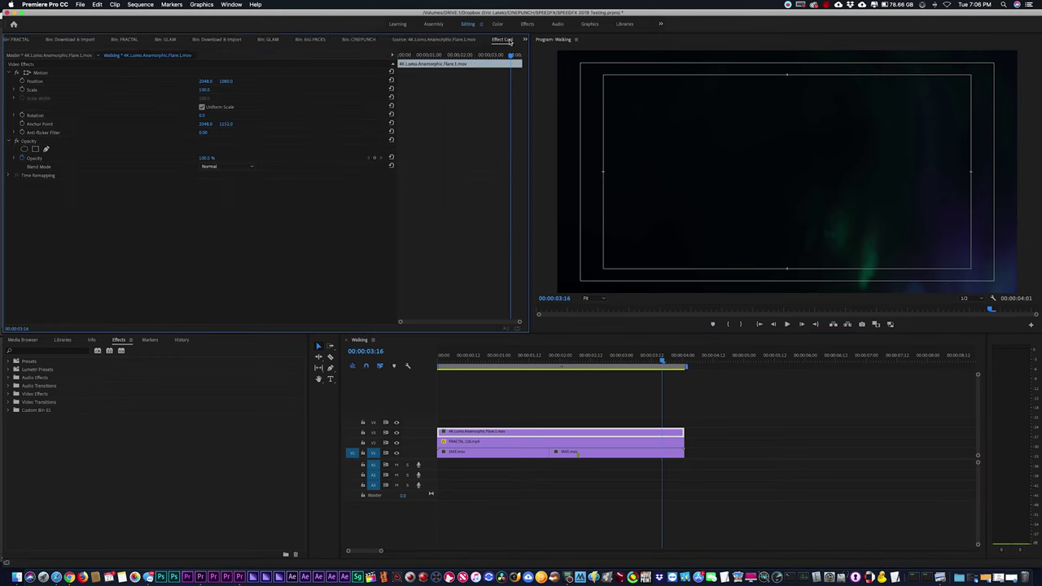
{"action": "left_click", "coordinate": [226, 167]}
{"action": "left_click", "coordinate": [227, 268]}
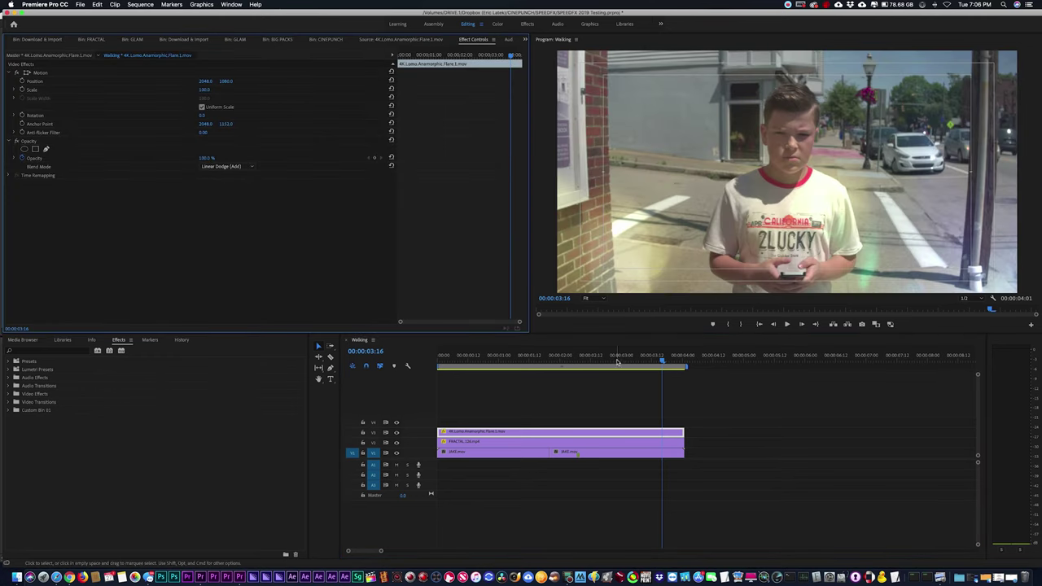
{"action": "left_click_drag", "start_coordinate": [618, 359], "coordinate": [545, 361]}
- Select the FRACTAL clip on V2 and raise its opacity to about 61%
{"action": "left_click", "coordinate": [496, 415]}
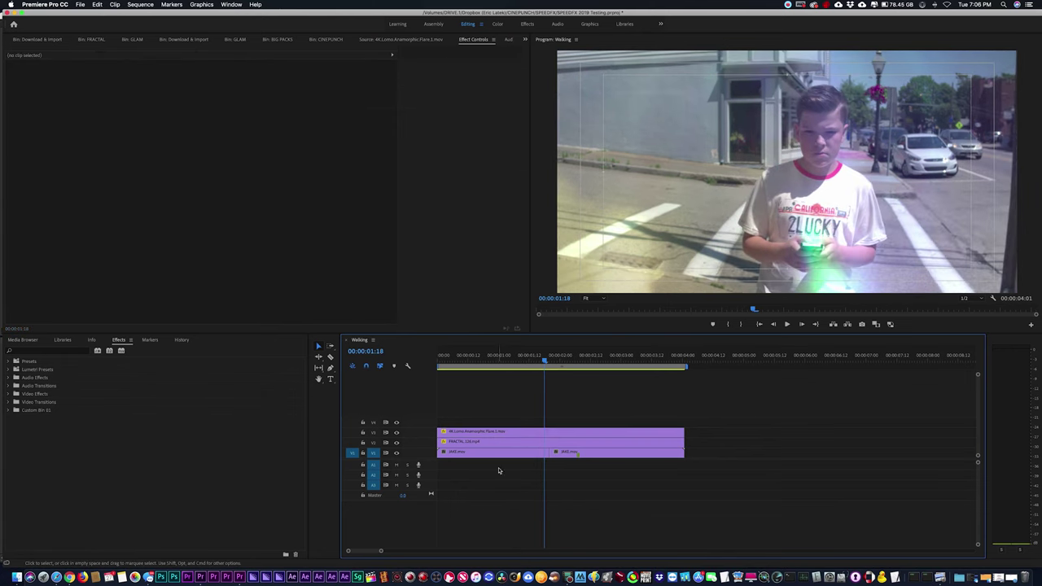
{"action": "left_click", "coordinate": [493, 445]}
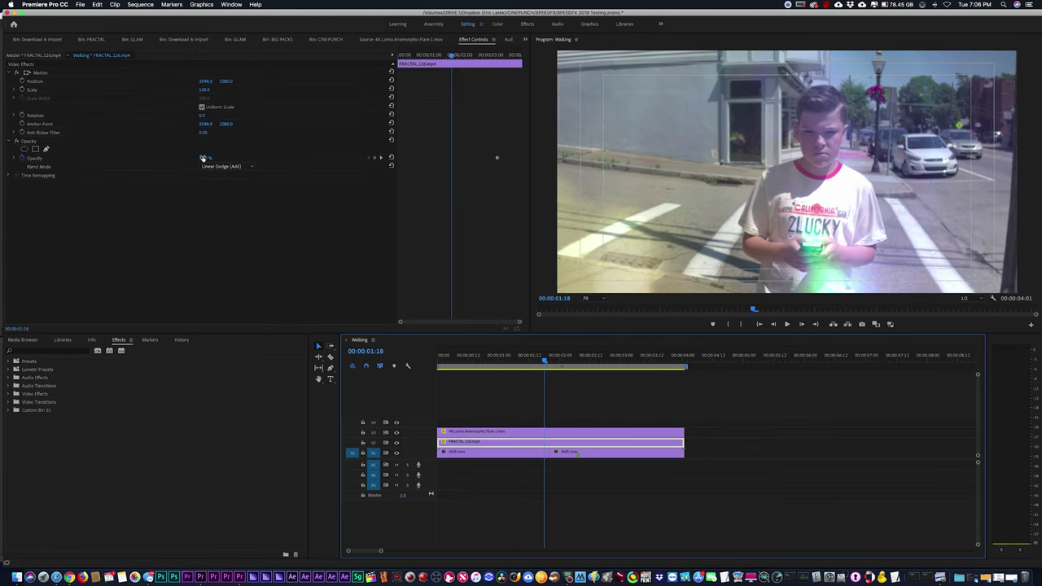
{"action": "left_click_drag", "start_coordinate": [203, 158], "coordinate": [232, 158]}
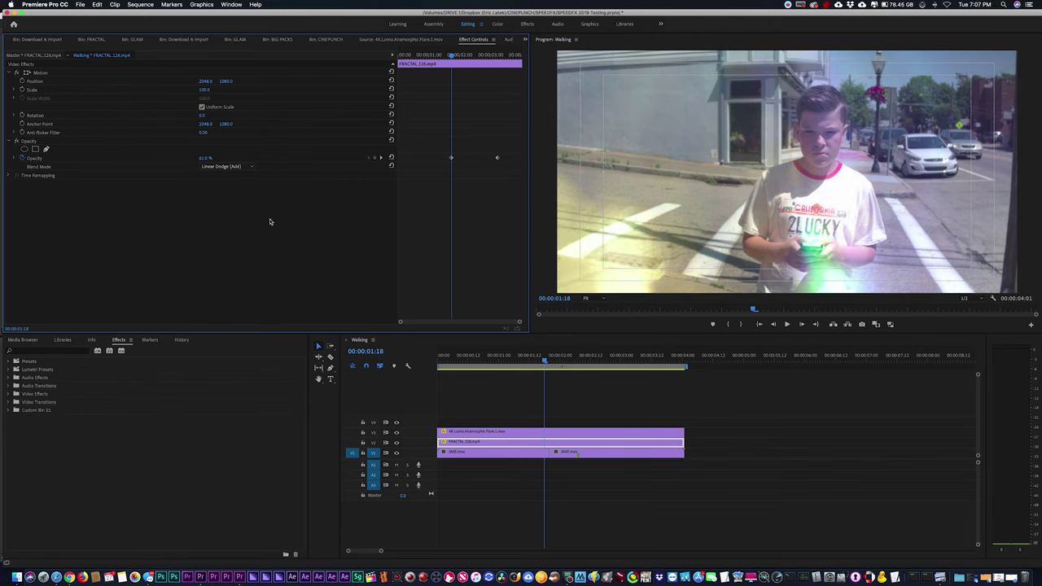
- Load GLAM.20.mp4 from the GLAM bin in the Source Monitor and mark a short section ending at 14:23:48:18
{"action": "left_click", "coordinate": [133, 40]}
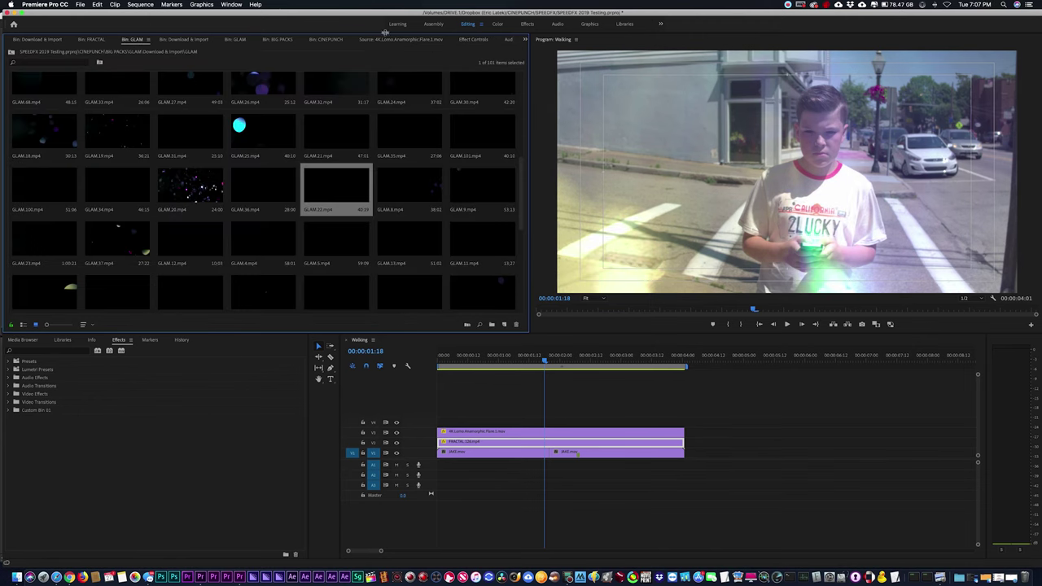
{"action": "double_click", "coordinate": [197, 182]}
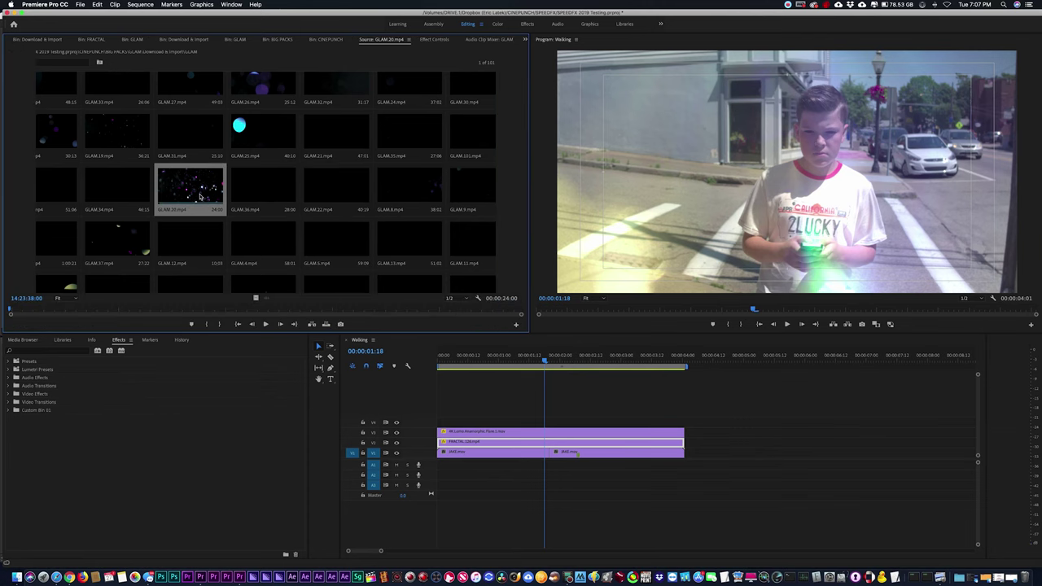
{"action": "key", "text": "space"}
{"action": "left_click_drag", "start_coordinate": [211, 309], "coordinate": [205, 310]}
{"action": "key", "text": "space"}
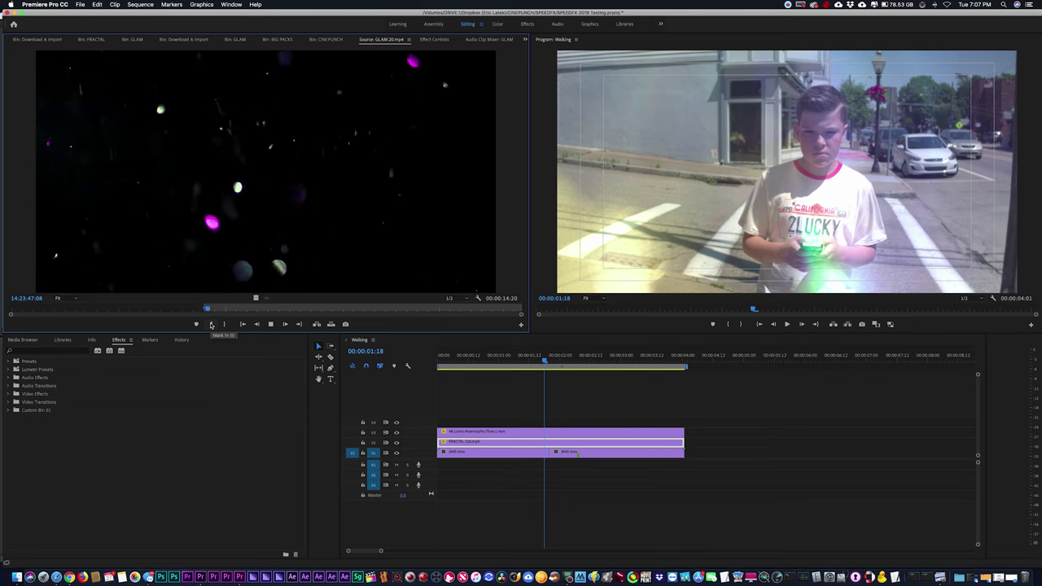
{"action": "left_click", "coordinate": [224, 324]}
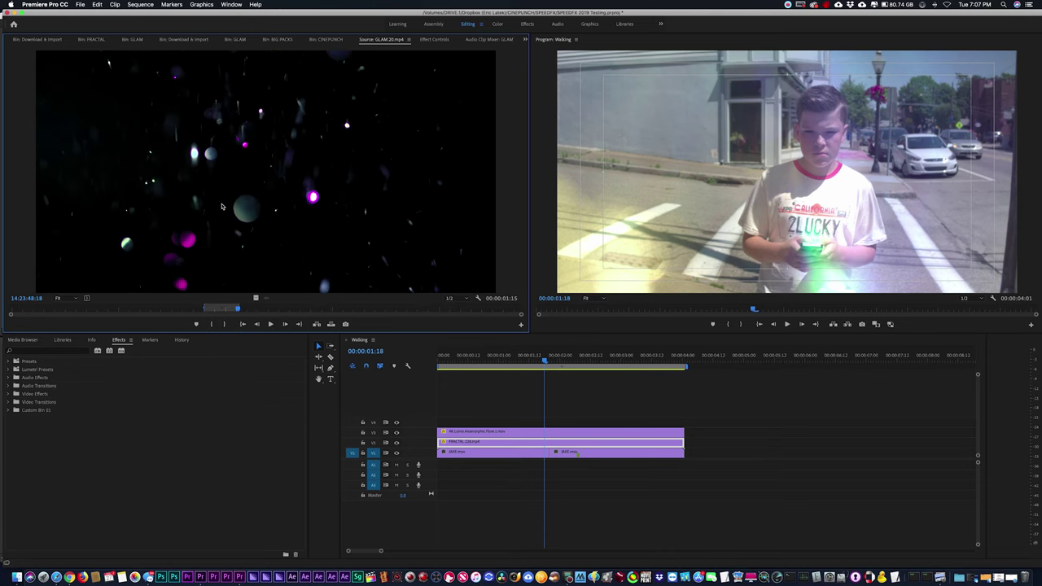
- Place the marked GLAM.20.mp4 section on V4 above the Lomo flare, extend it across the footage, and select it
{"action": "left_click_drag", "start_coordinate": [487, 368], "coordinate": [431, 423]}
{"action": "left_click_drag", "start_coordinate": [536, 423], "coordinate": [684, 422]}
{"action": "left_click", "coordinate": [598, 421]}
- Set the GLAM.20.mp4 clip's blend mode to Linear Dodge (Add) and preview the layered result
{"action": "left_click", "coordinate": [433, 39]}
{"action": "left_click", "coordinate": [228, 166]}
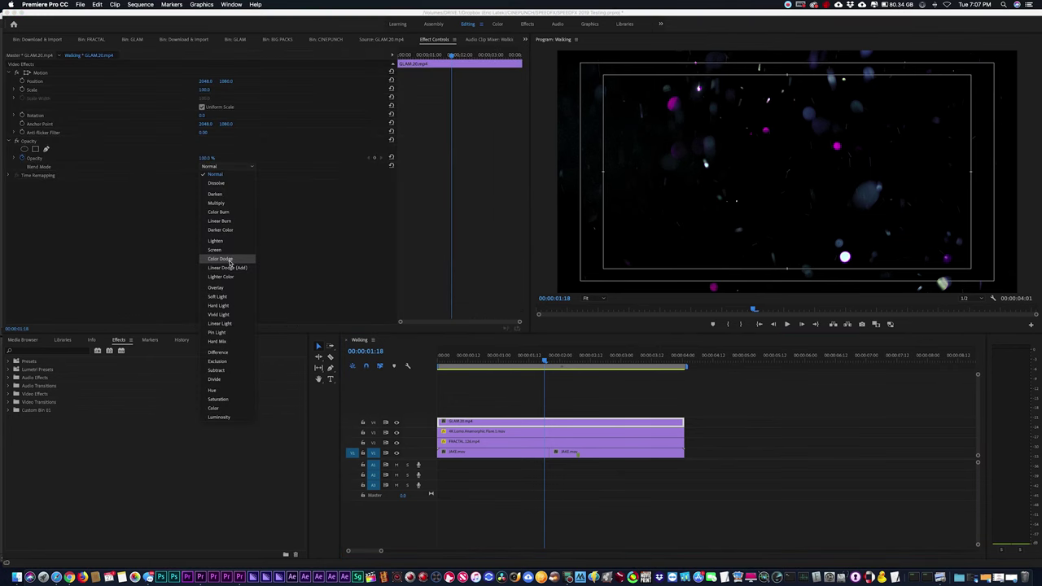
{"action": "left_click", "coordinate": [227, 267]}
{"action": "key", "text": "space"}
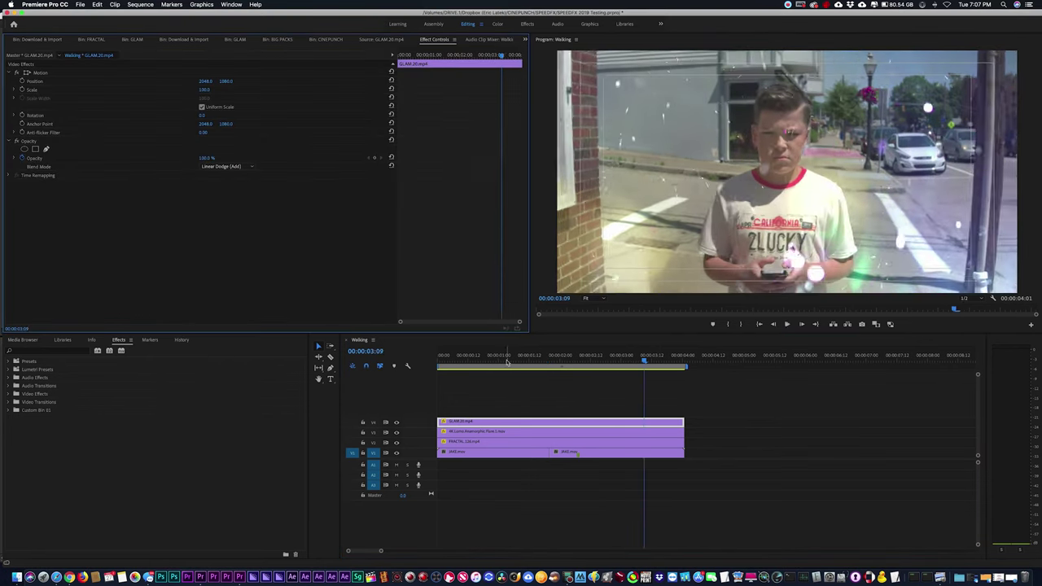
- Open the SOUNDPUNCH _24bit_WAV bin's Download & Import folder and look through its sound effect categories
{"action": "left_click", "coordinate": [297, 40]}
{"action": "double_click", "coordinate": [260, 102]}
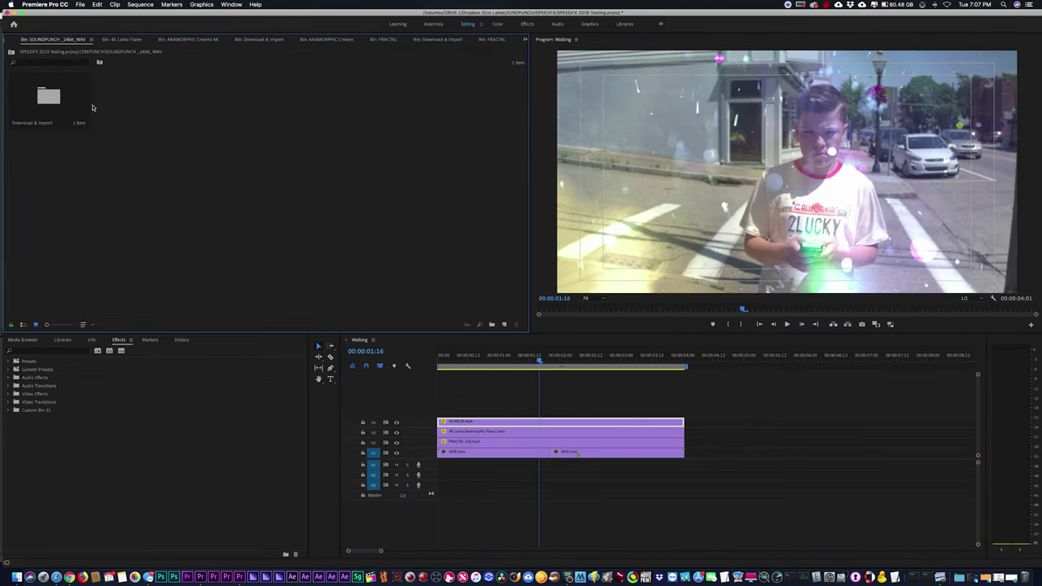
{"action": "double_click", "coordinate": [46, 96]}
{"action": "double_click", "coordinate": [46, 96]}
{"action": "scroll", "coordinate": [195, 145], "scroll_direction": "down", "scroll_amount": 1}
{"action": "scroll", "coordinate": [194, 144], "scroll_direction": "up", "scroll_amount": 3}
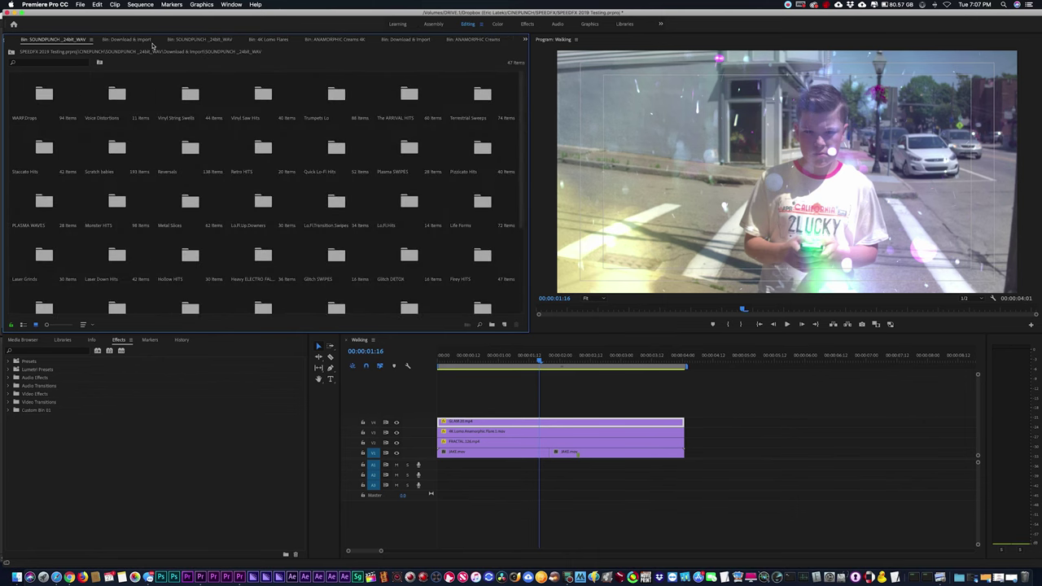
- Open the 1.Grain.Mattes bin in CINEPUNCH's FILMMAKER Assets and check the 35mm.Scratch.Damage.Med.2.4K.mov matte in its own sequence
{"action": "left_click", "coordinate": [10, 52]}
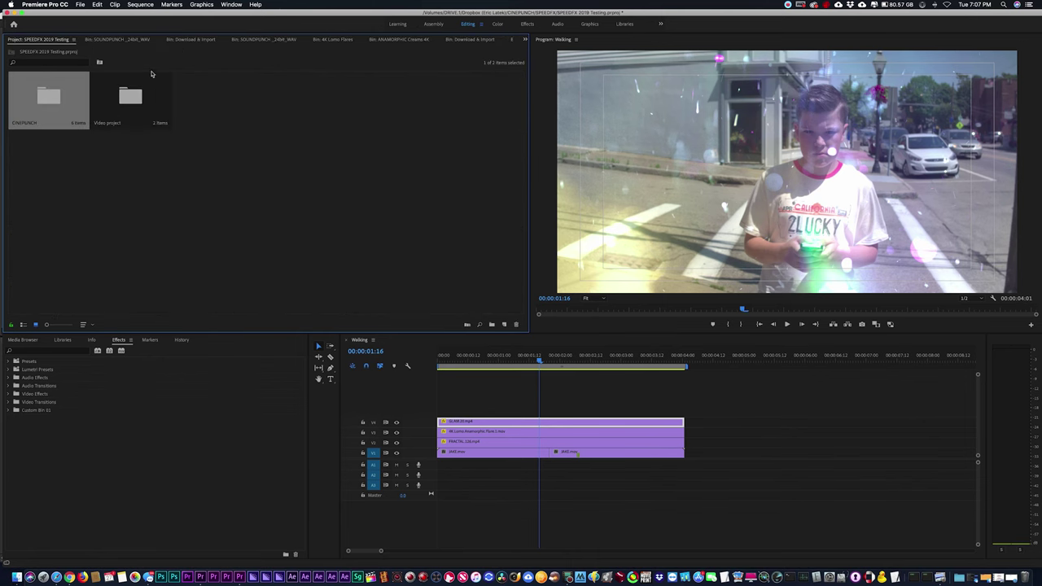
{"action": "double_click", "coordinate": [50, 98]}
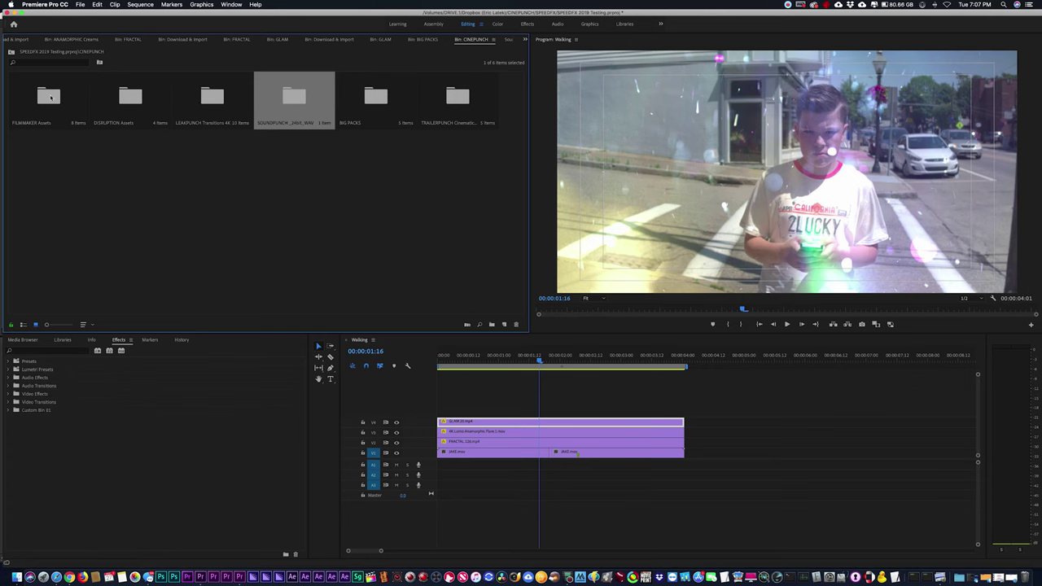
{"action": "double_click", "coordinate": [49, 96]}
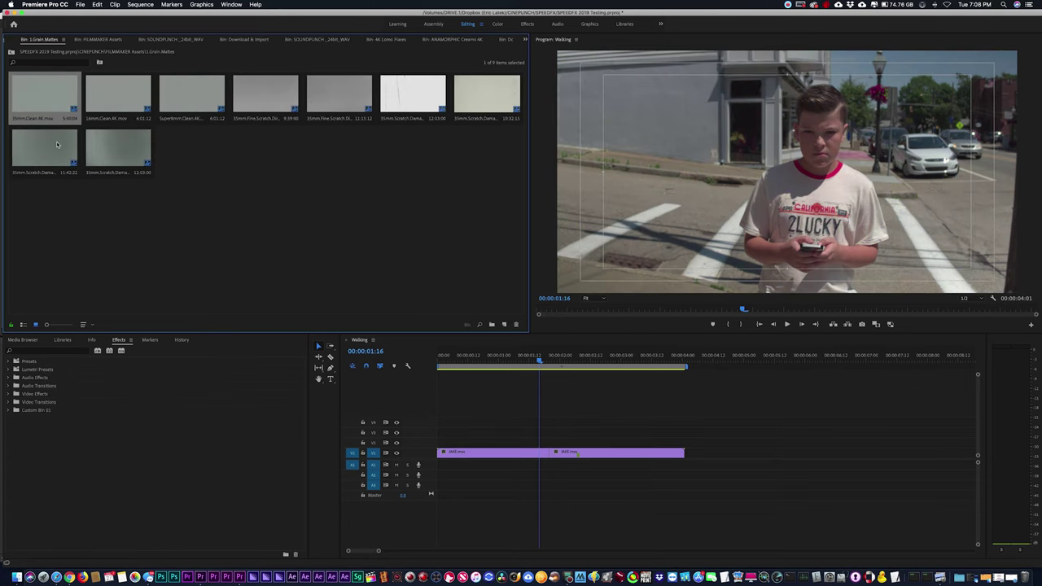
{"action": "double_click", "coordinate": [57, 145]}
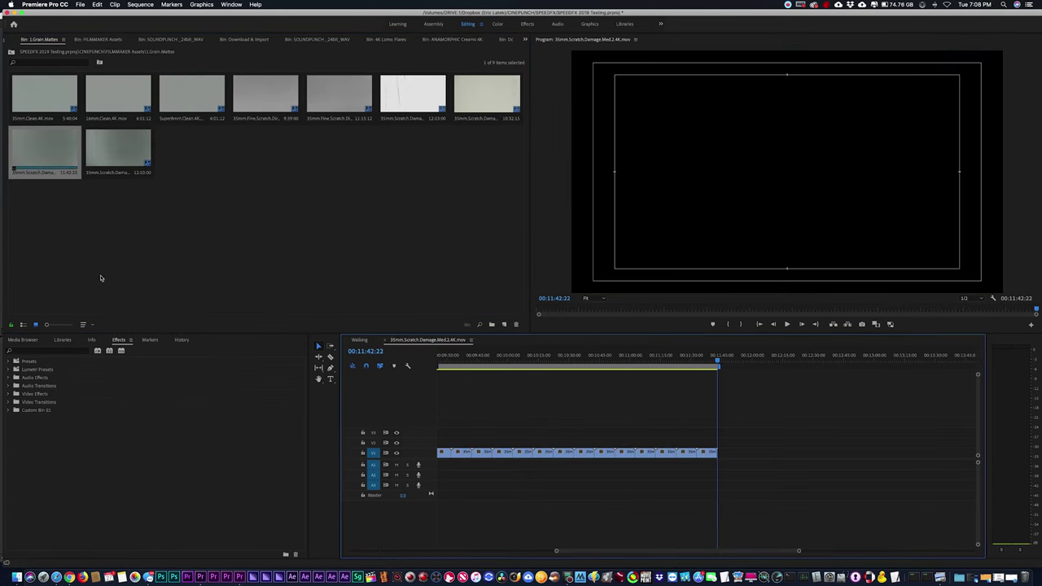
{"action": "left_click", "coordinate": [385, 340]}
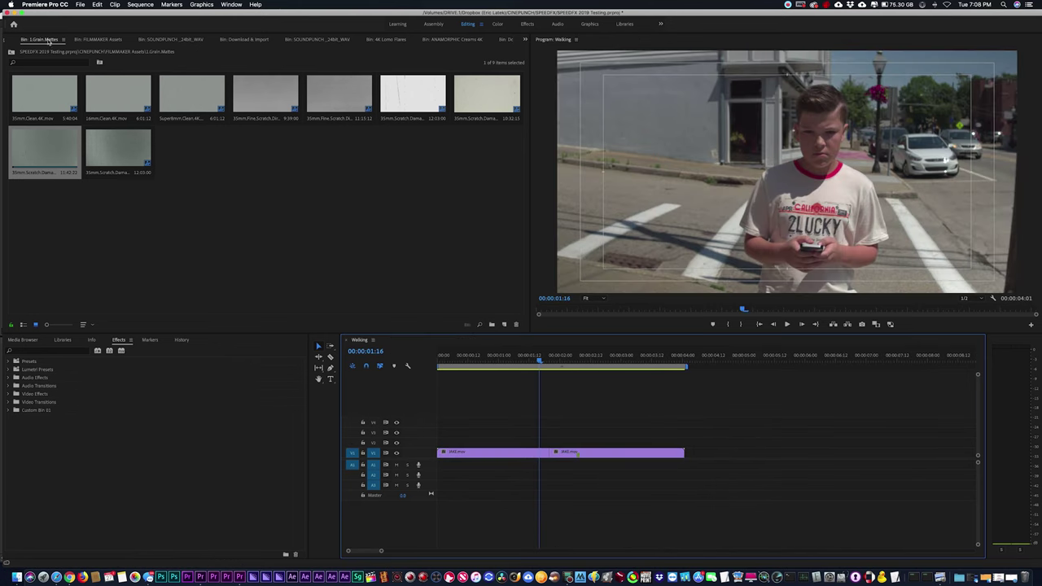
- Place the 35mm.Scratch.Damage.Med.3.4K.mov matte on V2 at the start of the Walking sequence
{"action": "left_click", "coordinate": [106, 141]}
{"action": "left_click_drag", "start_coordinate": [106, 142], "coordinate": [439, 440]}
{"action": "key", "text": "minus"}
{"action": "key", "text": "minus"}
{"action": "key", "text": "minus"}
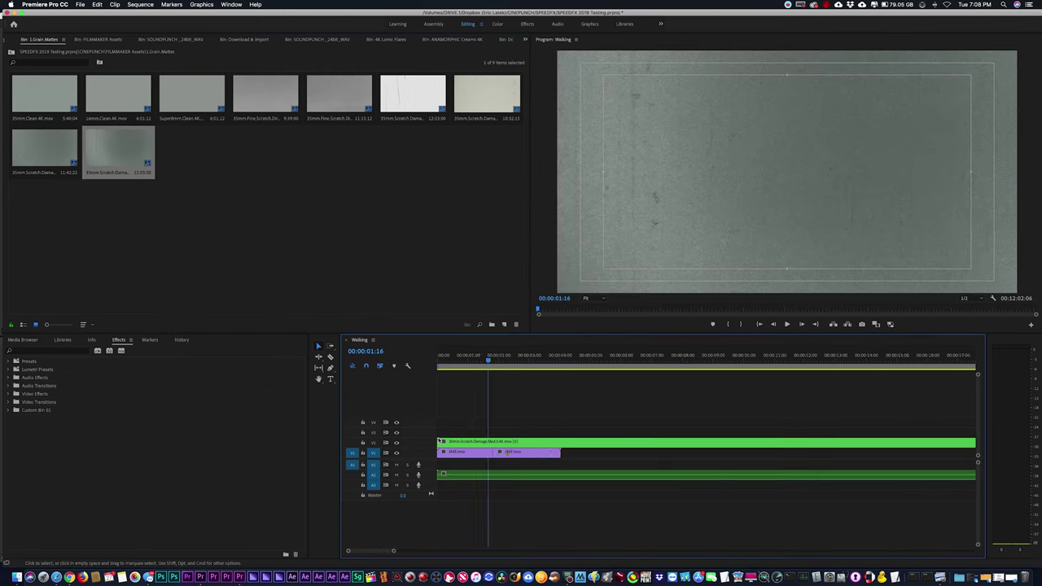
- Cut the scratch matte where the V1 footage ends and delete the excess section
{"action": "key", "text": "equal"}
{"action": "key", "text": "equal"}
{"action": "key", "text": "c"}
{"action": "left_click", "coordinate": [568, 442]}
{"action": "key", "text": "v"}
{"action": "left_click", "coordinate": [591, 444]}
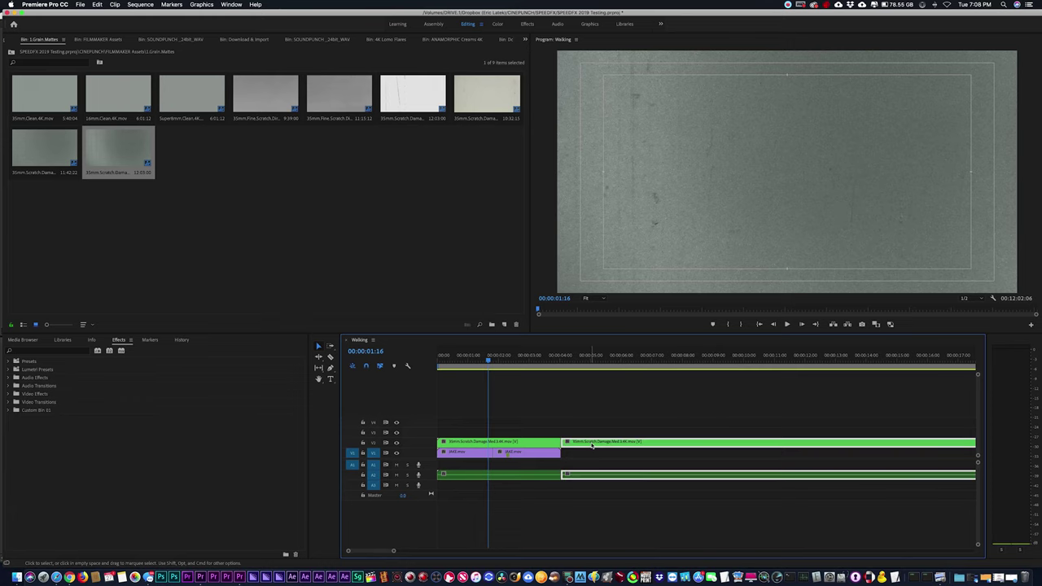
{"action": "key", "text": "Delete"}
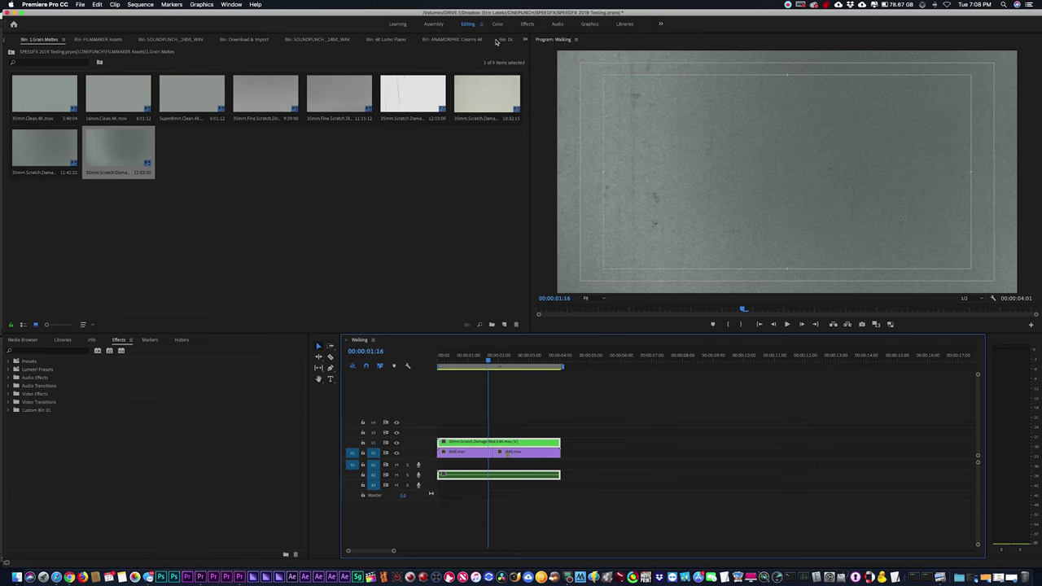
- Show the effect controls of the trimmed scratch matte and preview its playback
{"action": "scroll", "coordinate": [500, 43], "scroll_direction": "down", "scroll_amount": 4}
{"action": "left_click", "coordinate": [526, 41]}
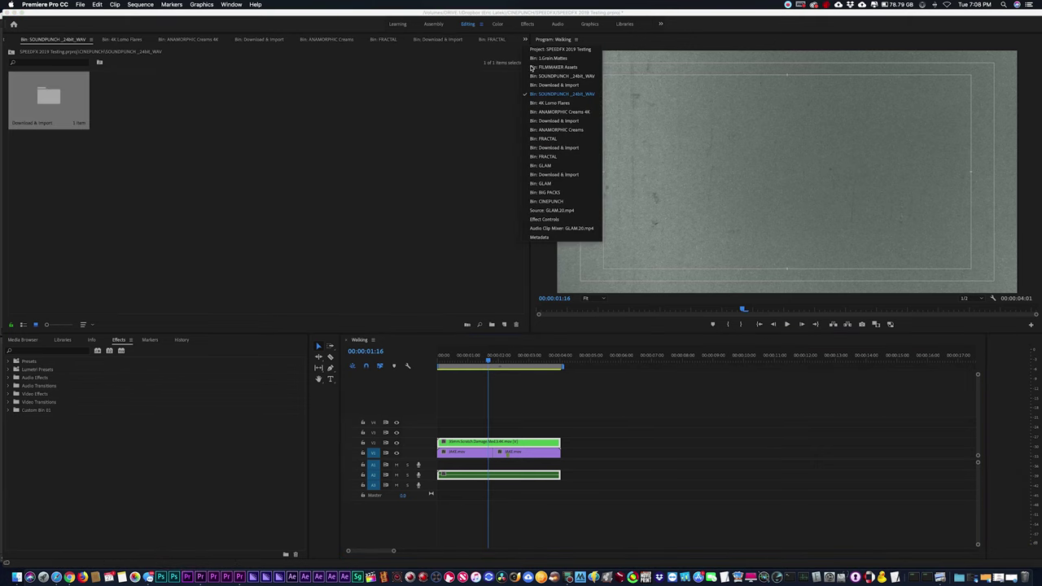
{"action": "left_click", "coordinate": [553, 219]}
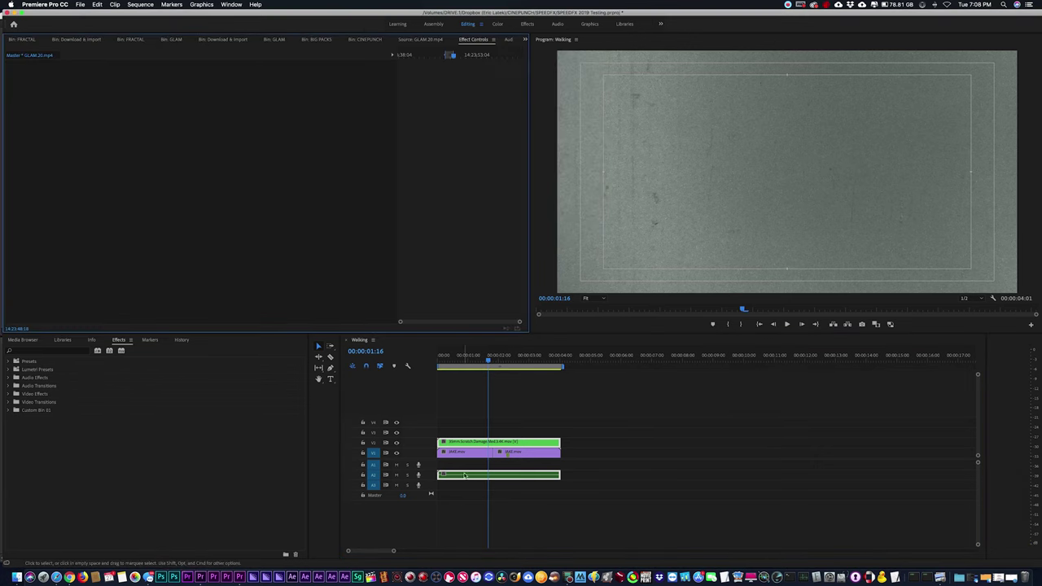
{"action": "left_click", "coordinate": [482, 401]}
{"action": "left_click", "coordinate": [486, 443]}
{"action": "key", "text": "space"}
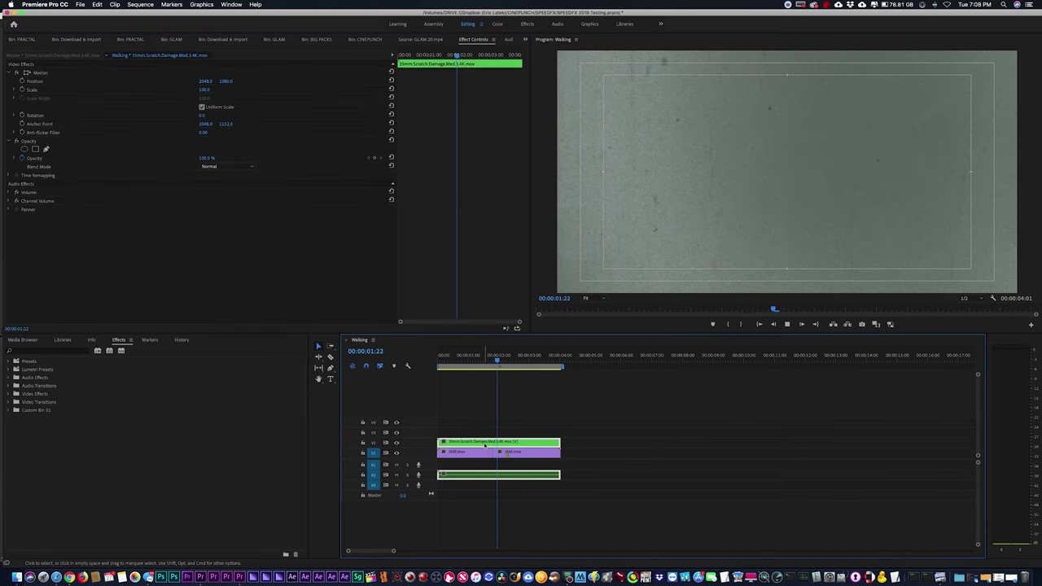
{"action": "key", "text": "space"}
- Apply Scale to Frame Size to the scratch matte and set its Scale to 115
{"action": "right_click", "coordinate": [486, 446]}
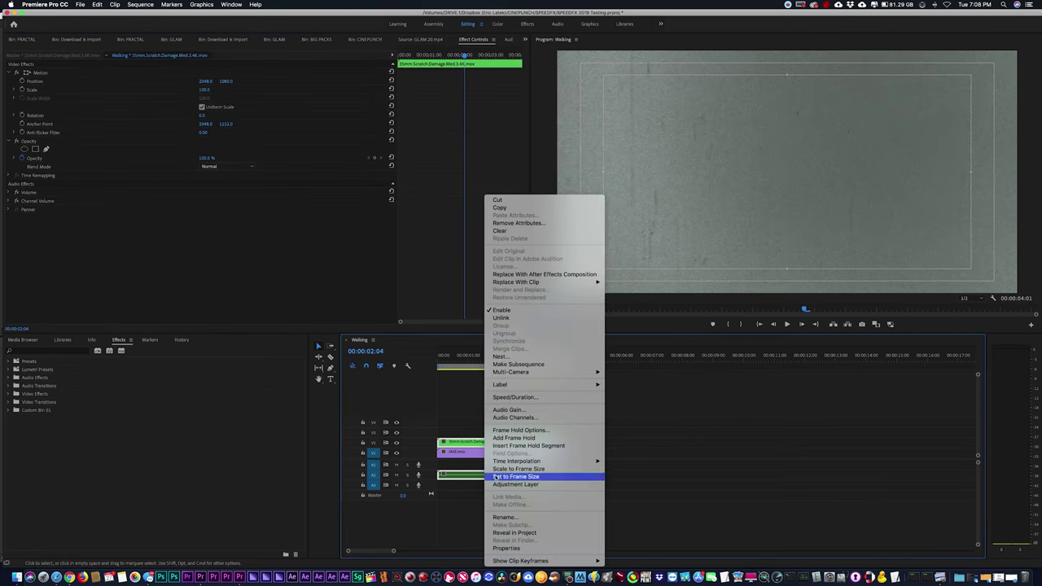
{"action": "left_click", "coordinate": [496, 470]}
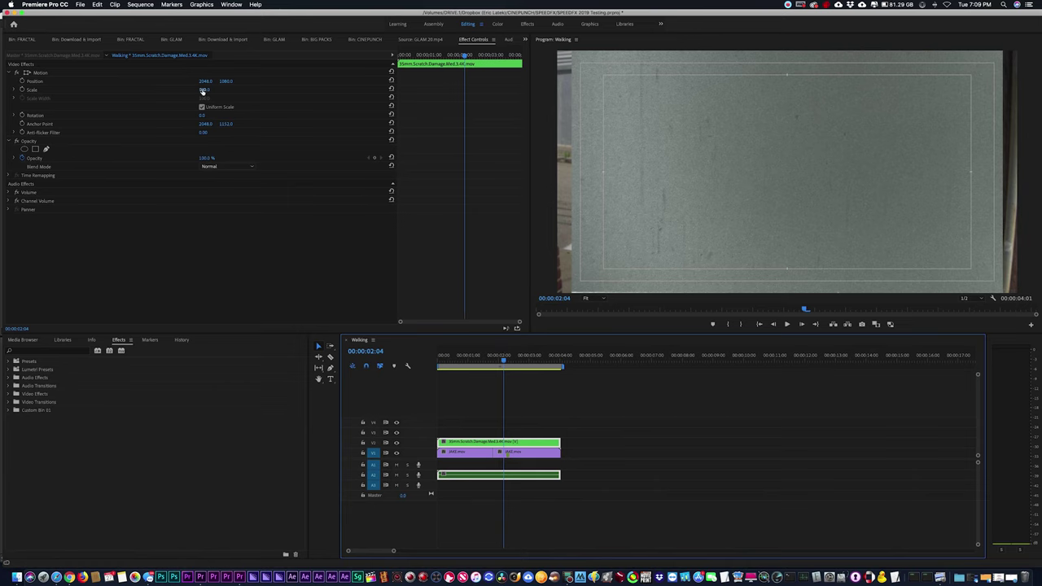
{"action": "left_click", "coordinate": [203, 89]}
{"action": "type", "text": "115"}
{"action": "key", "text": "Return"}
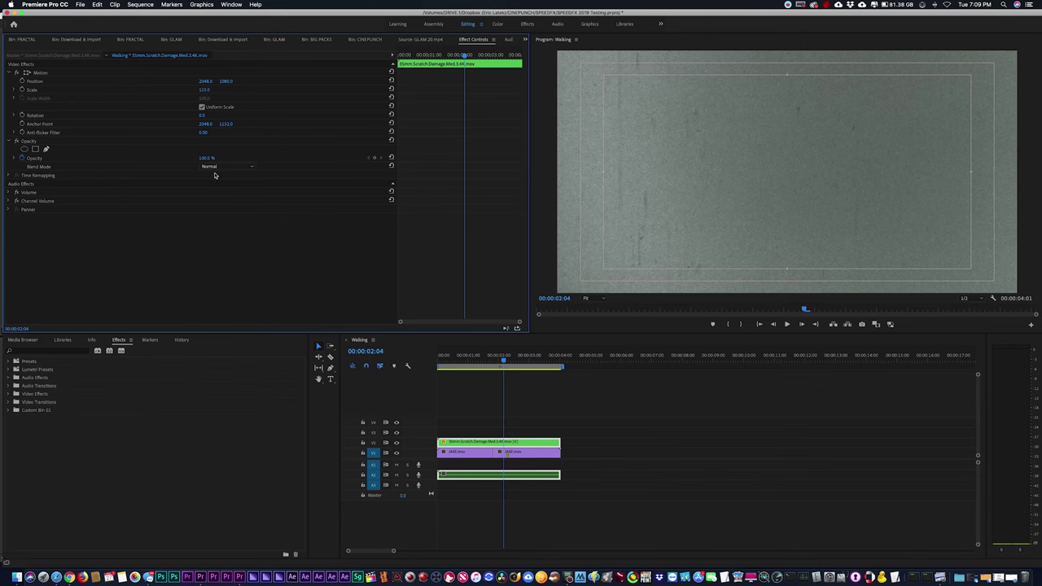
- Set the scratch matte's blend mode to Multiply and preview it over the footage from near the beginning
{"action": "left_click", "coordinate": [219, 166]}
{"action": "left_click", "coordinate": [223, 202]}
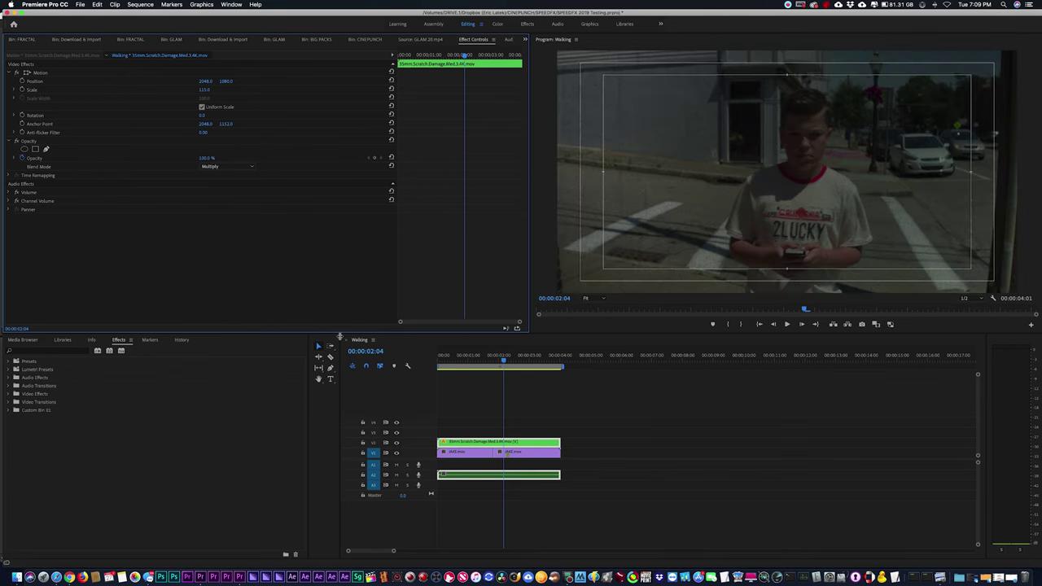
{"action": "left_click_drag", "start_coordinate": [463, 356], "coordinate": [452, 356]}
{"action": "key", "text": "space"}
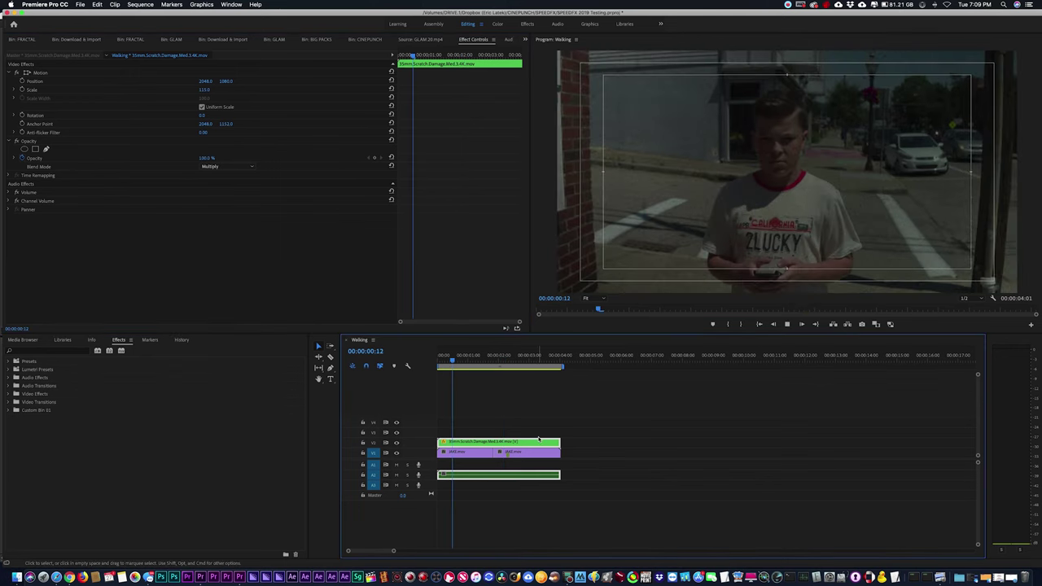
{"action": "key", "text": "space"}
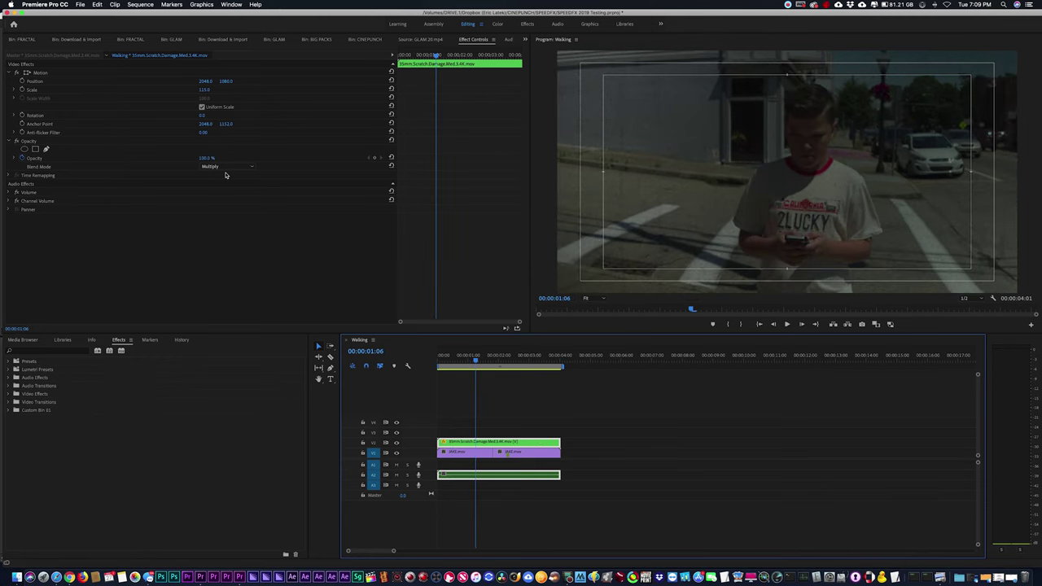
- Turn off opacity keyframing on the scratch matte, lower its opacity to 62%, and preview the result
{"action": "left_click", "coordinate": [22, 158]}
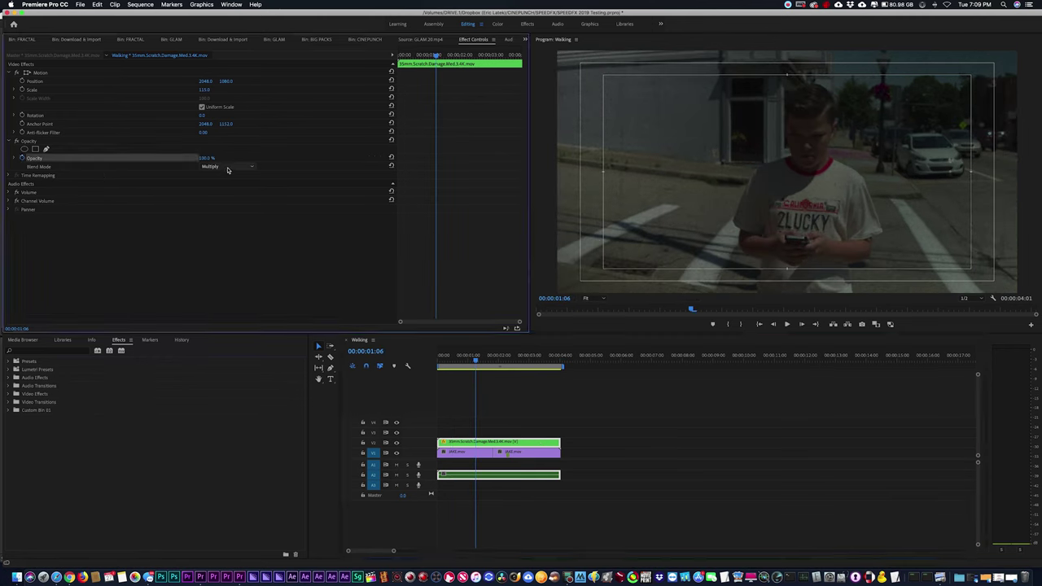
{"action": "left_click_drag", "start_coordinate": [206, 158], "coordinate": [171, 158]}
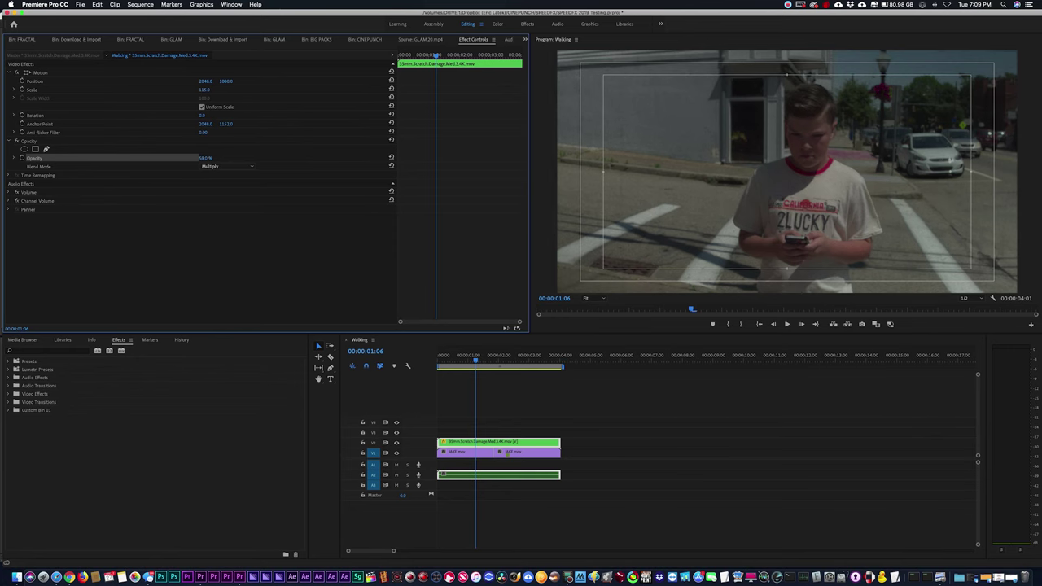
{"action": "key", "text": "space"}
{"action": "key", "text": "space"}
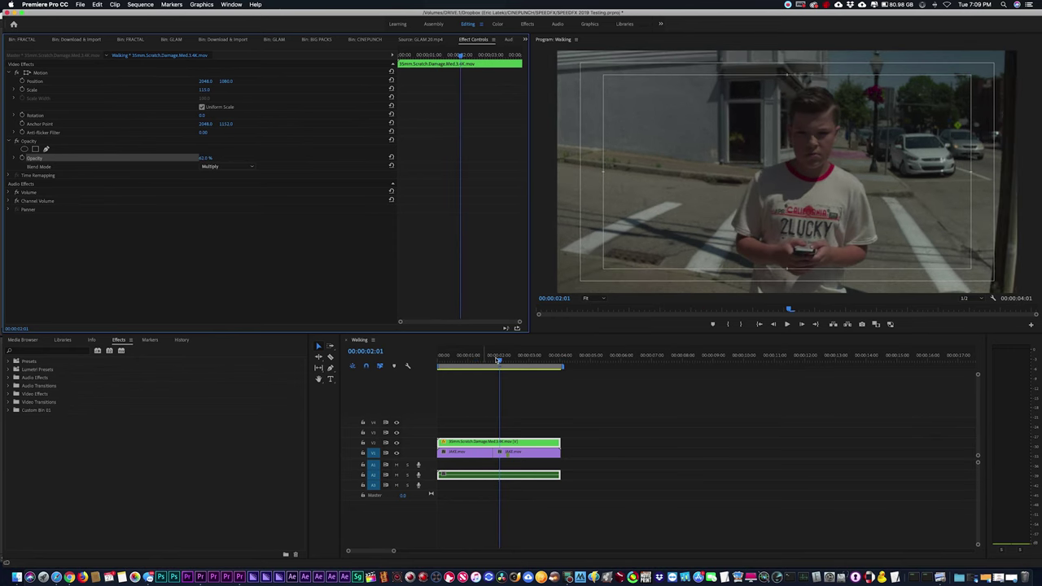
{"action": "left_click", "coordinate": [469, 359]}
{"action": "key", "text": "space"}
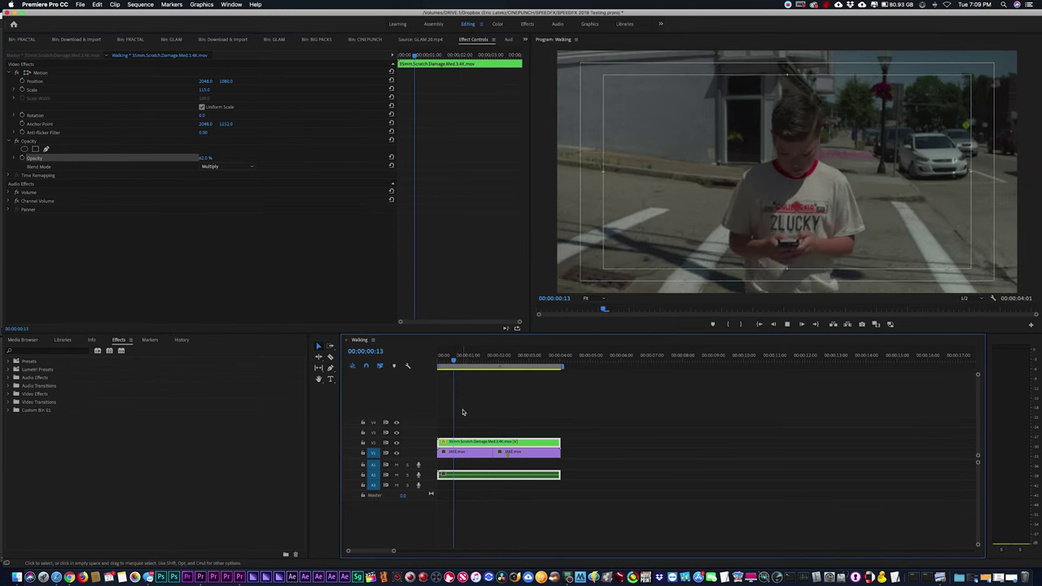
{"action": "key", "text": "space"}
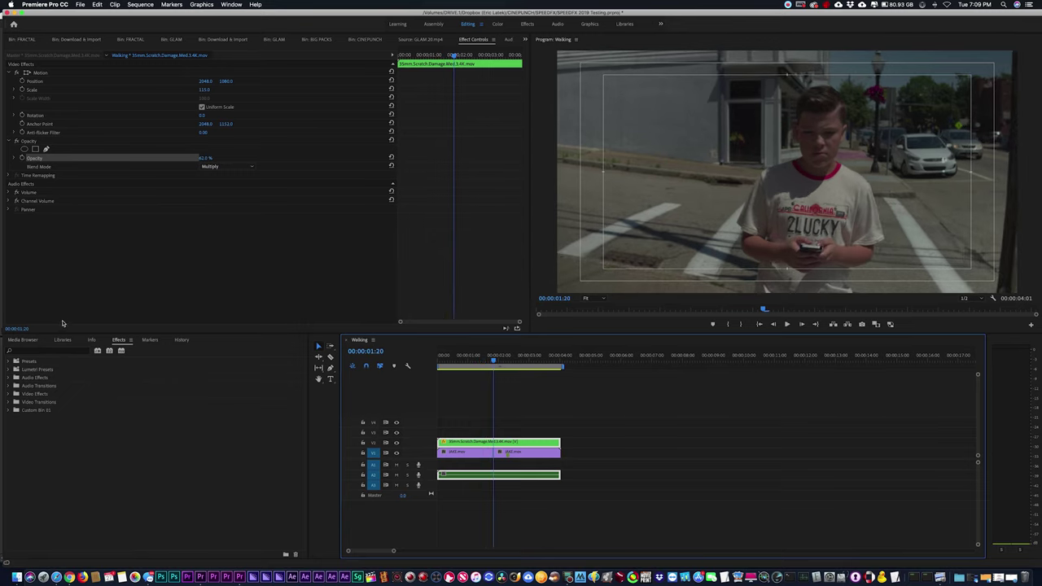